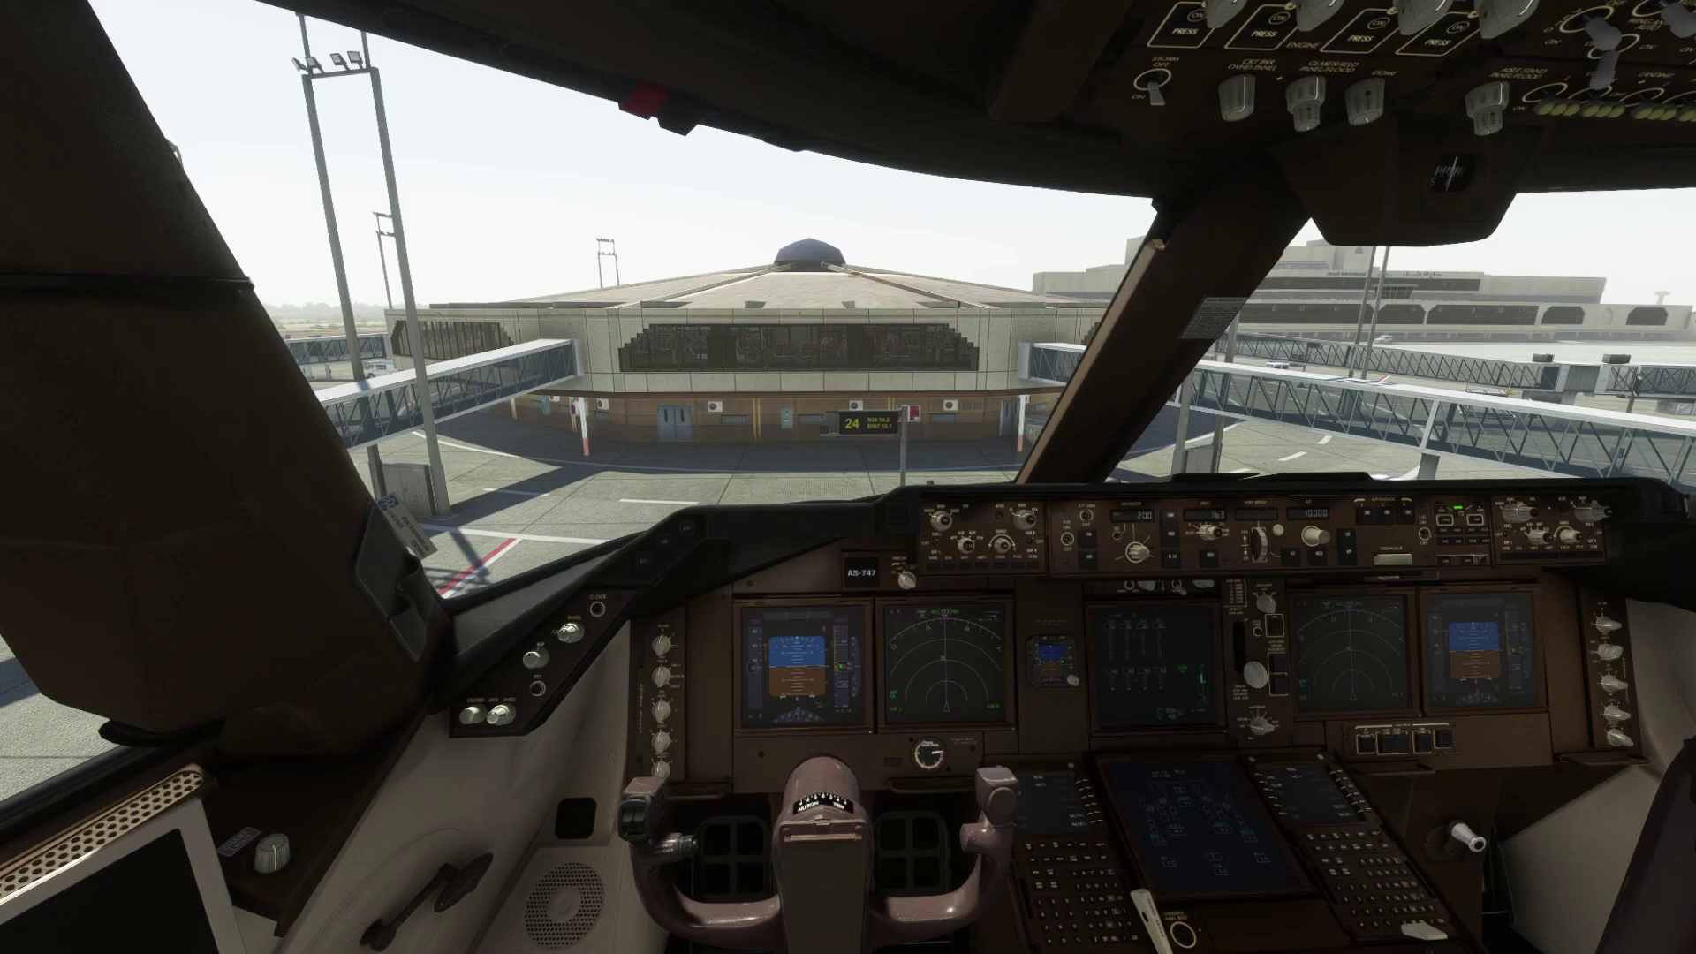
Open the FMC route page on the captain's CDU and pull the speed brake lever clear of the keypad.
{"action": "key", "text": "a"}
{"action": "key", "text": "a"}
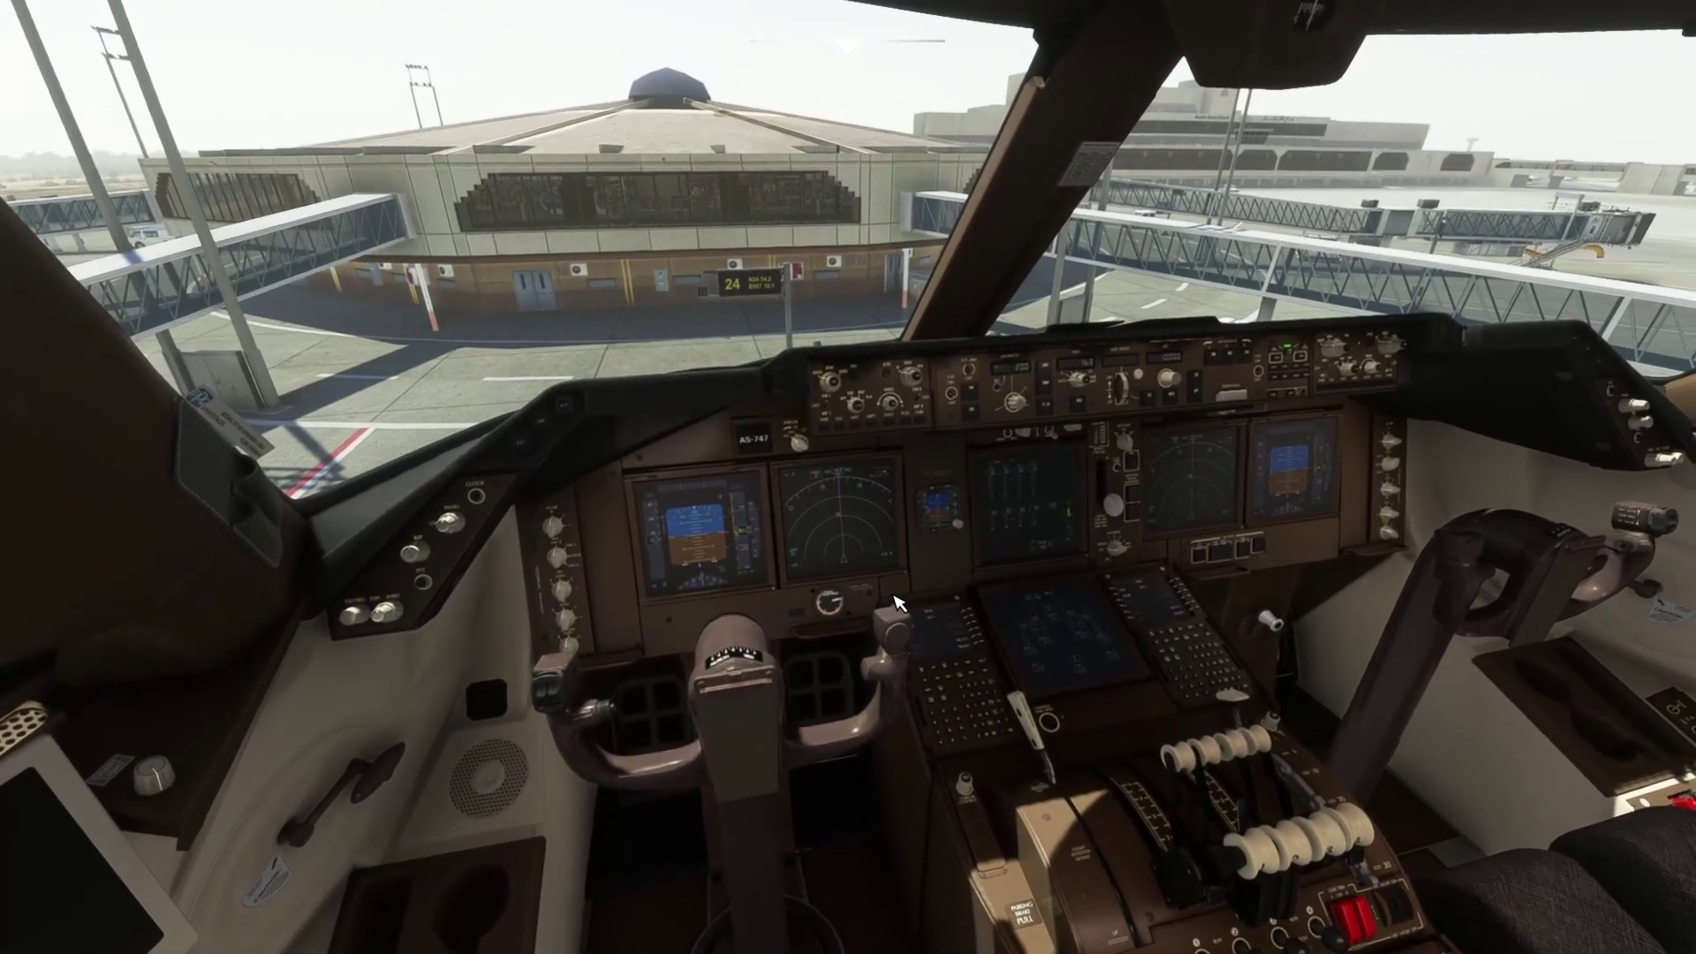
{"action": "key", "text": "a"}
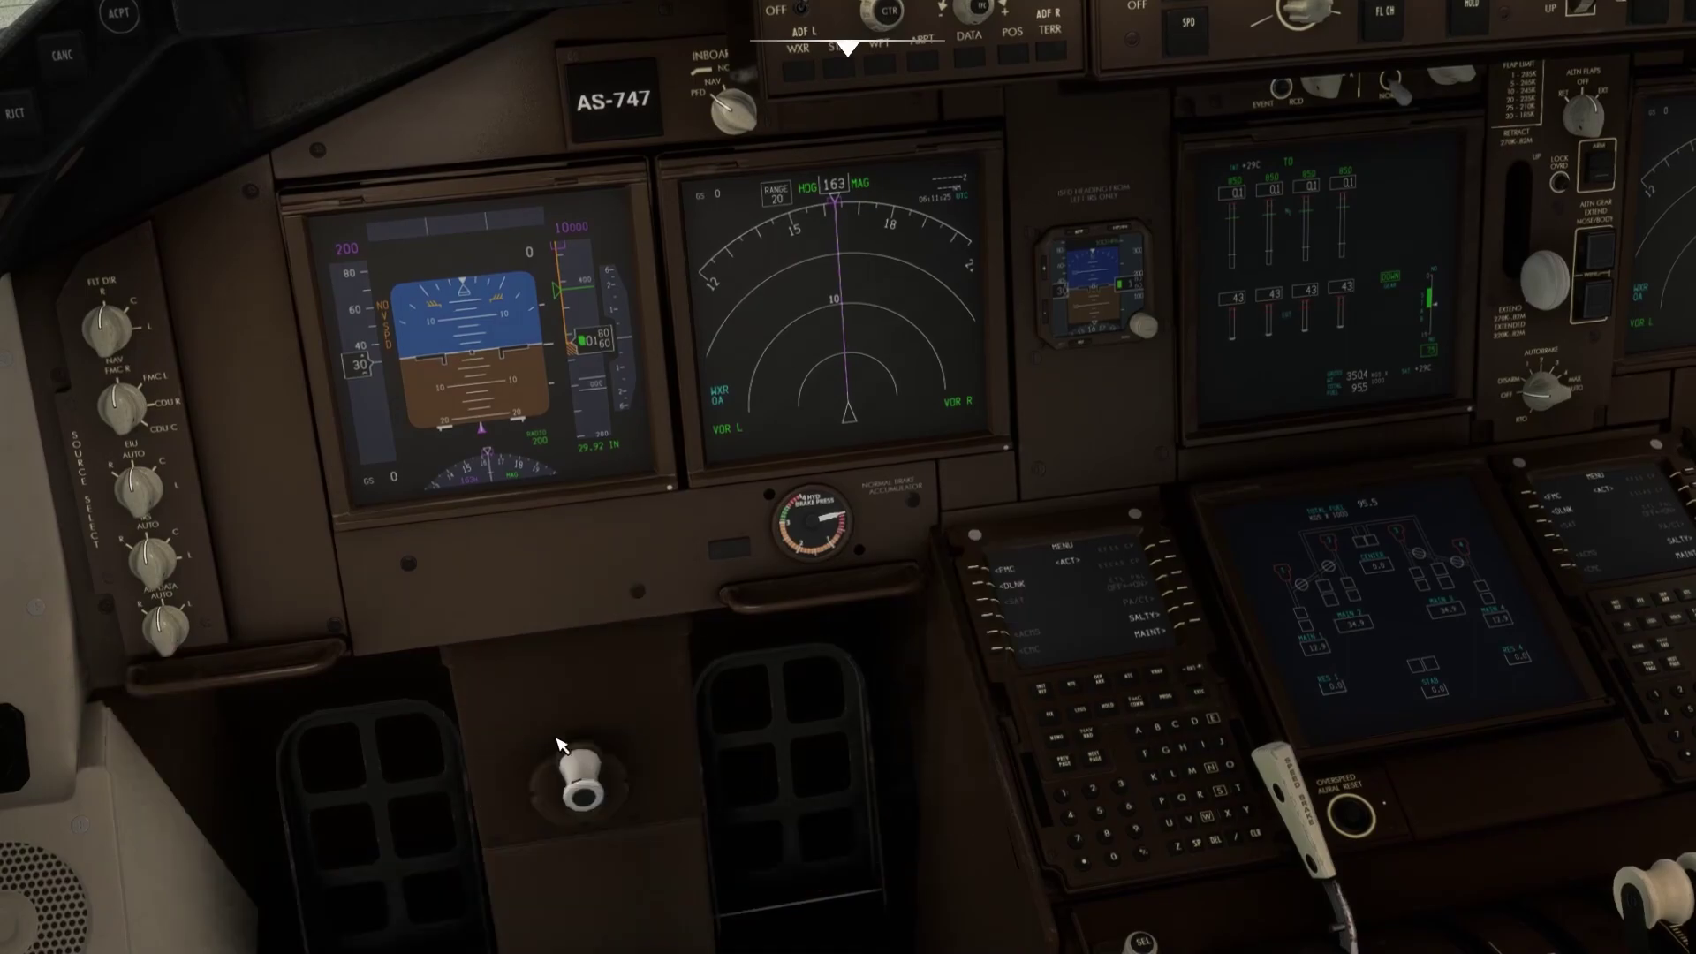
{"action": "key", "text": "a"}
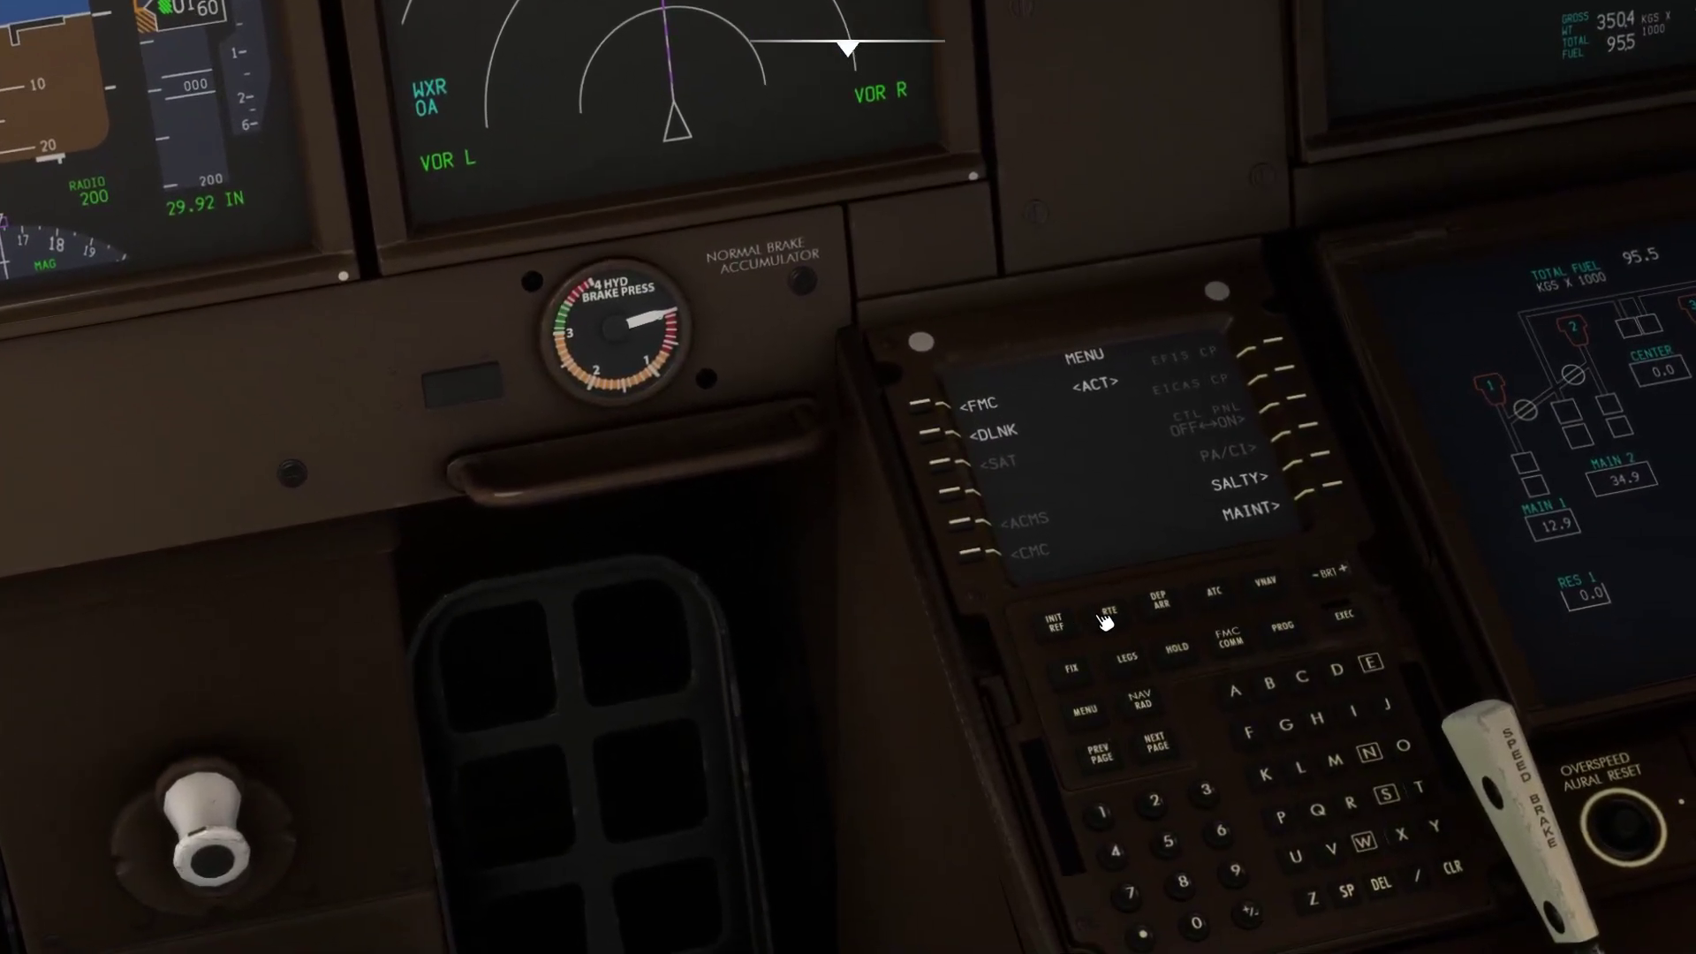
{"action": "left_click", "coordinate": [1105, 619]}
{"action": "key", "text": "a"}
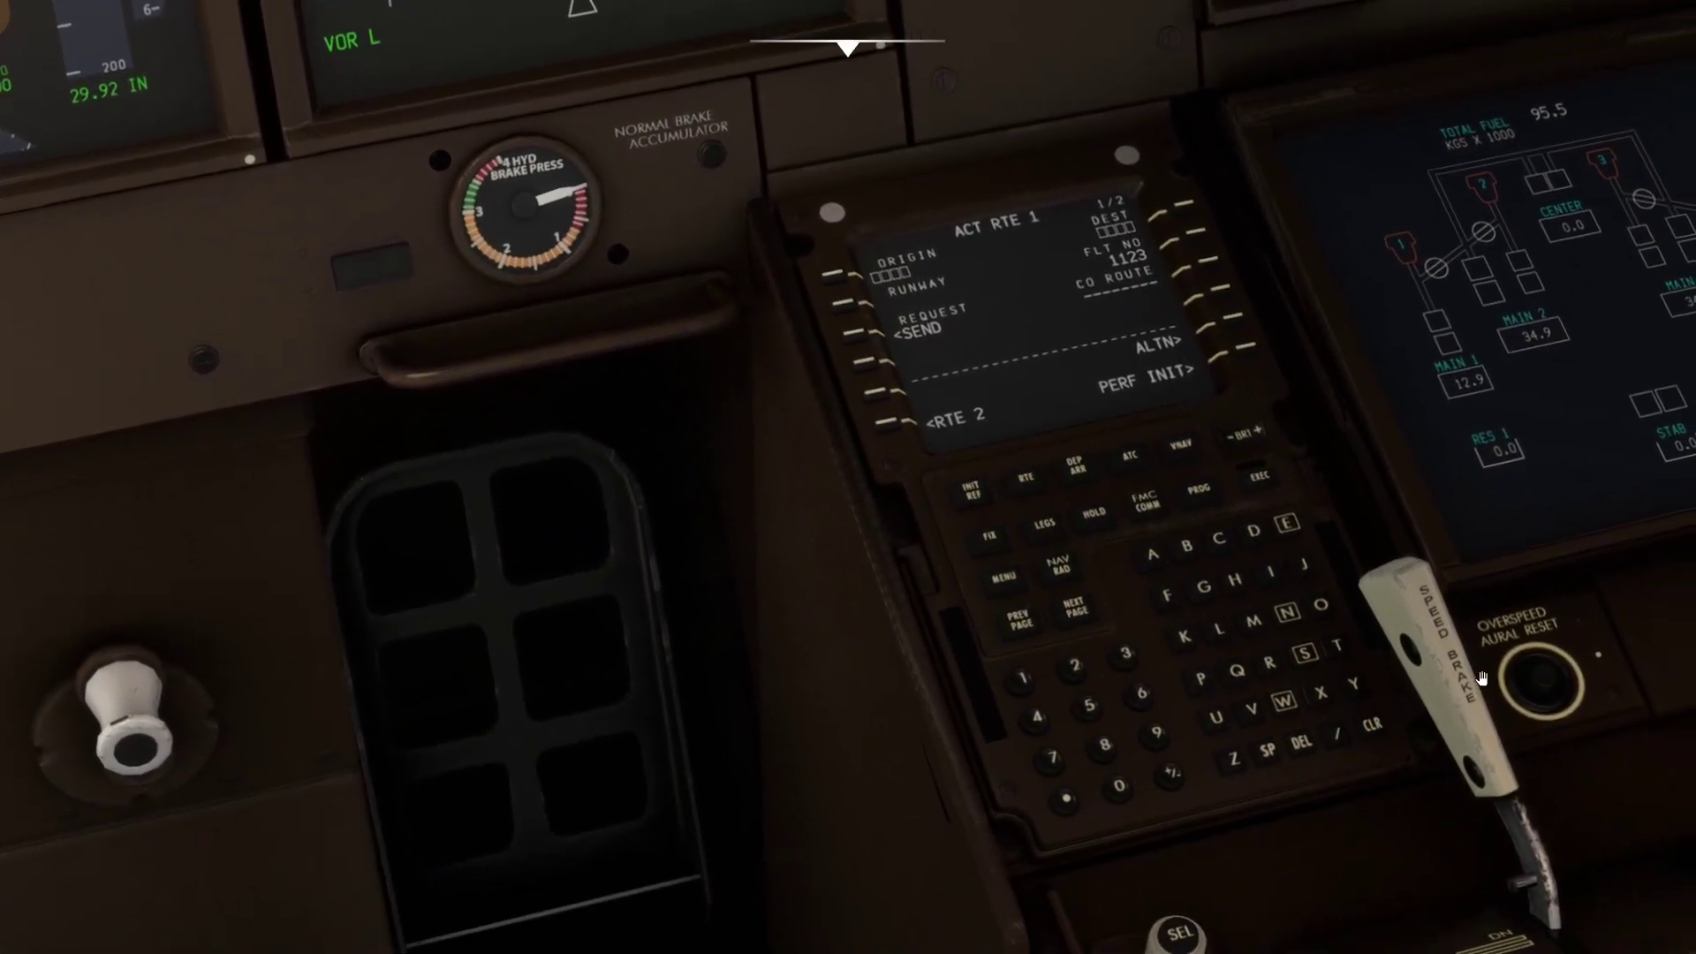
{"action": "left_click", "coordinate": [1391, 598]}
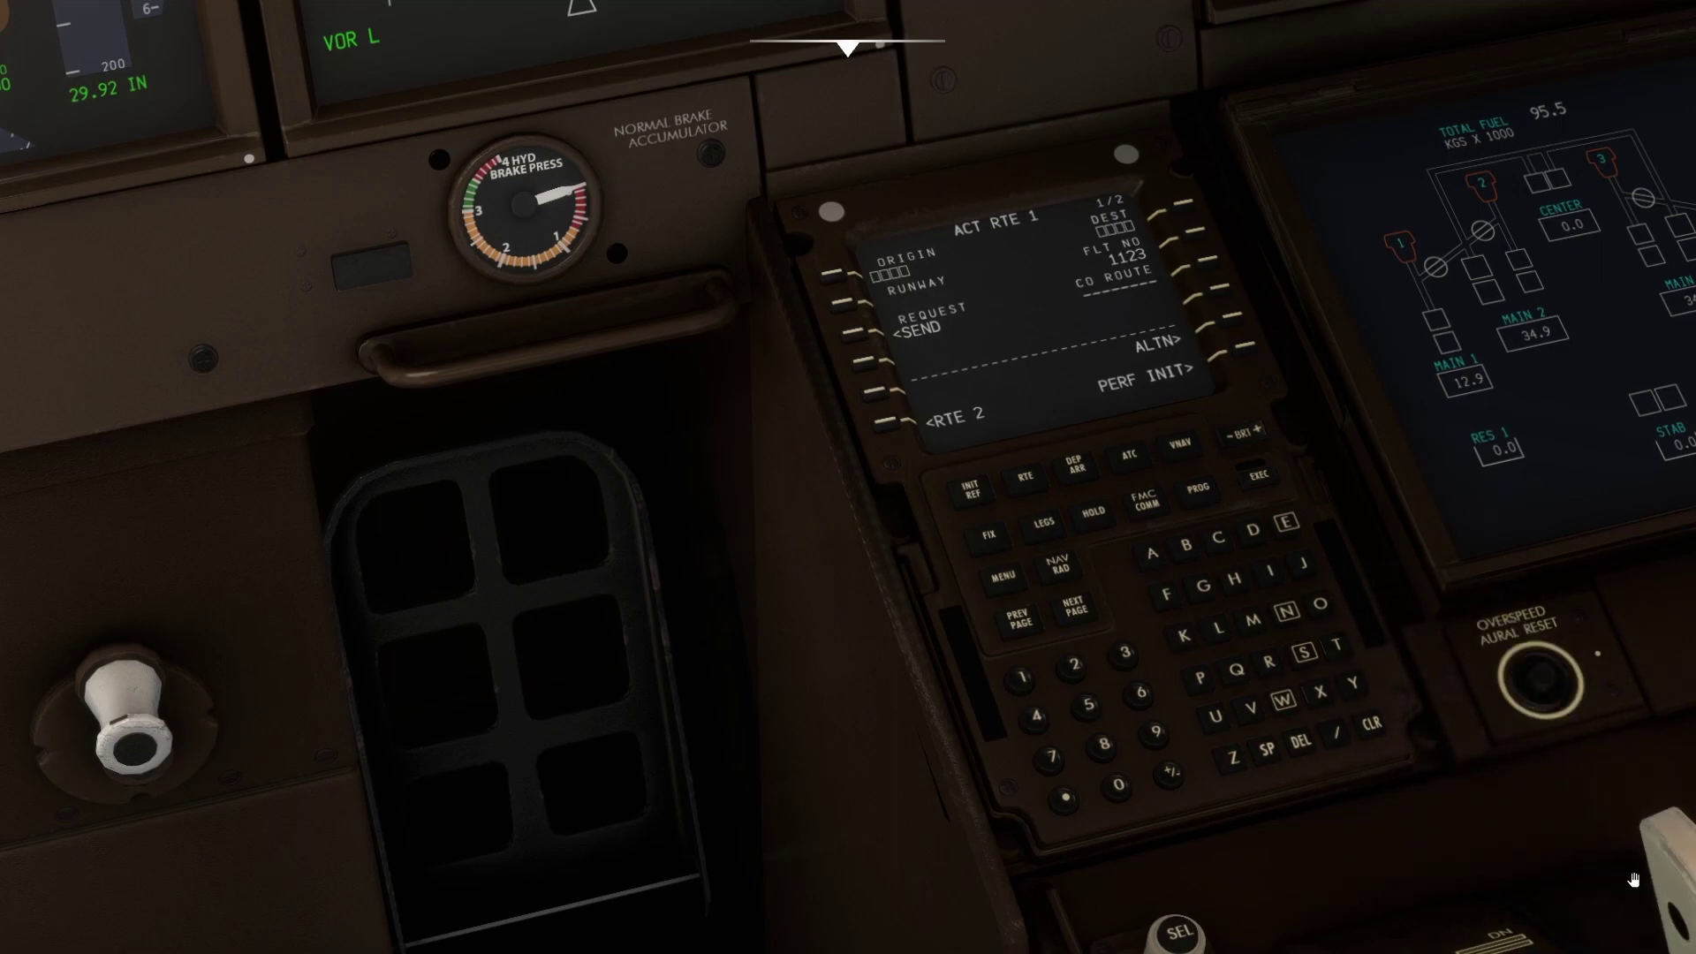
Enter OPKC as the origin and OPIS as the destination of route 1.
{"action": "left_click", "coordinate": [1320, 606]}
{"action": "left_click", "coordinate": [1199, 677]}
{"action": "left_click", "coordinate": [1184, 635]}
{"action": "left_click", "coordinate": [1228, 551]}
{"action": "left_click", "coordinate": [844, 278]}
{"action": "left_click", "coordinate": [1320, 605]}
{"action": "left_click", "coordinate": [1201, 678]}
{"action": "left_click", "coordinate": [1273, 572]}
{"action": "left_click", "coordinate": [1311, 658]}
{"action": "left_click", "coordinate": [1190, 208]}
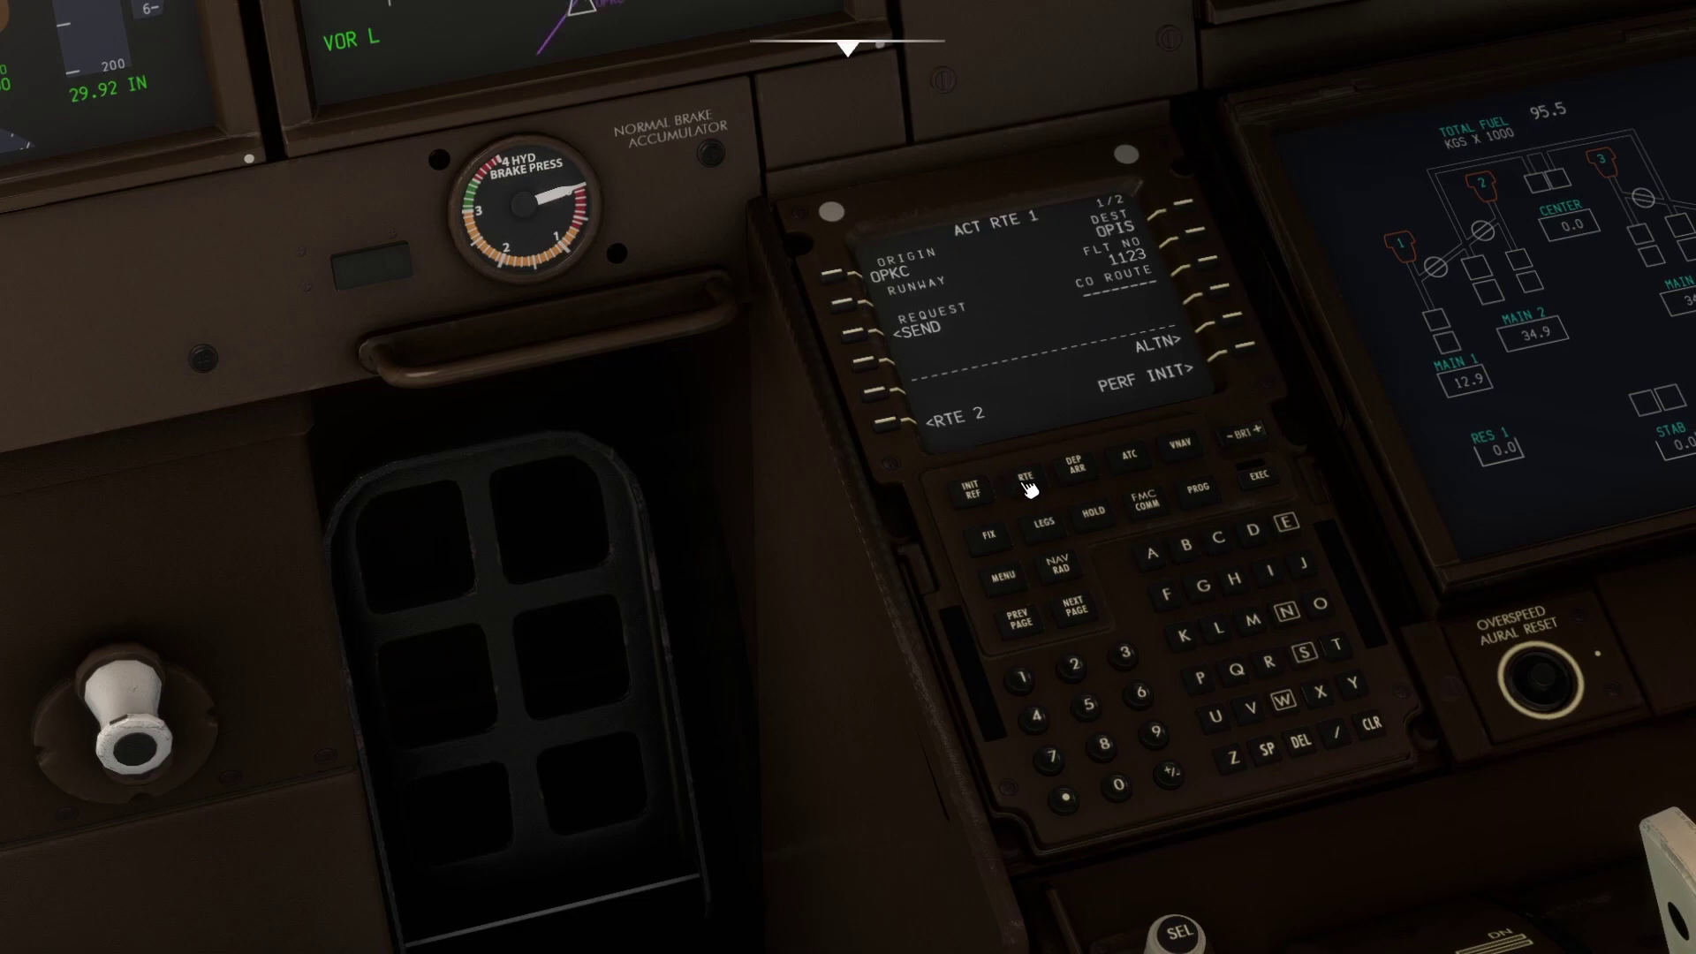
View the IDENT page and set the IRS position on the POS INIT page from the GPS position.
{"action": "left_click", "coordinate": [973, 491]}
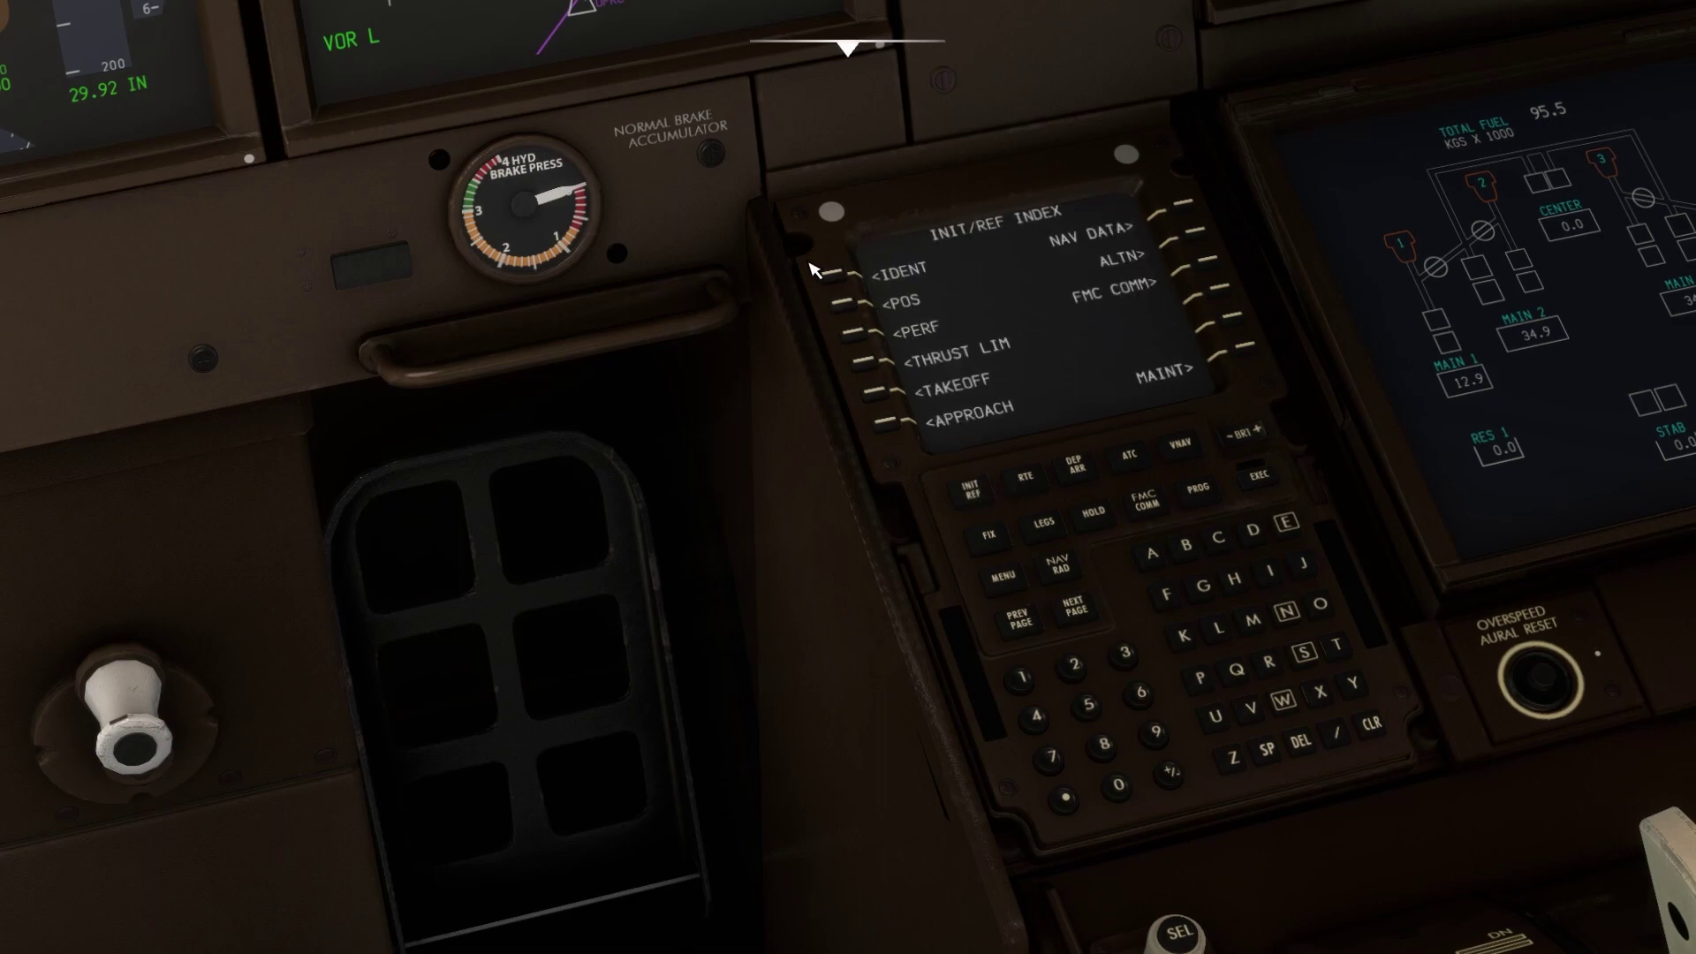
{"action": "left_click", "coordinate": [845, 279]}
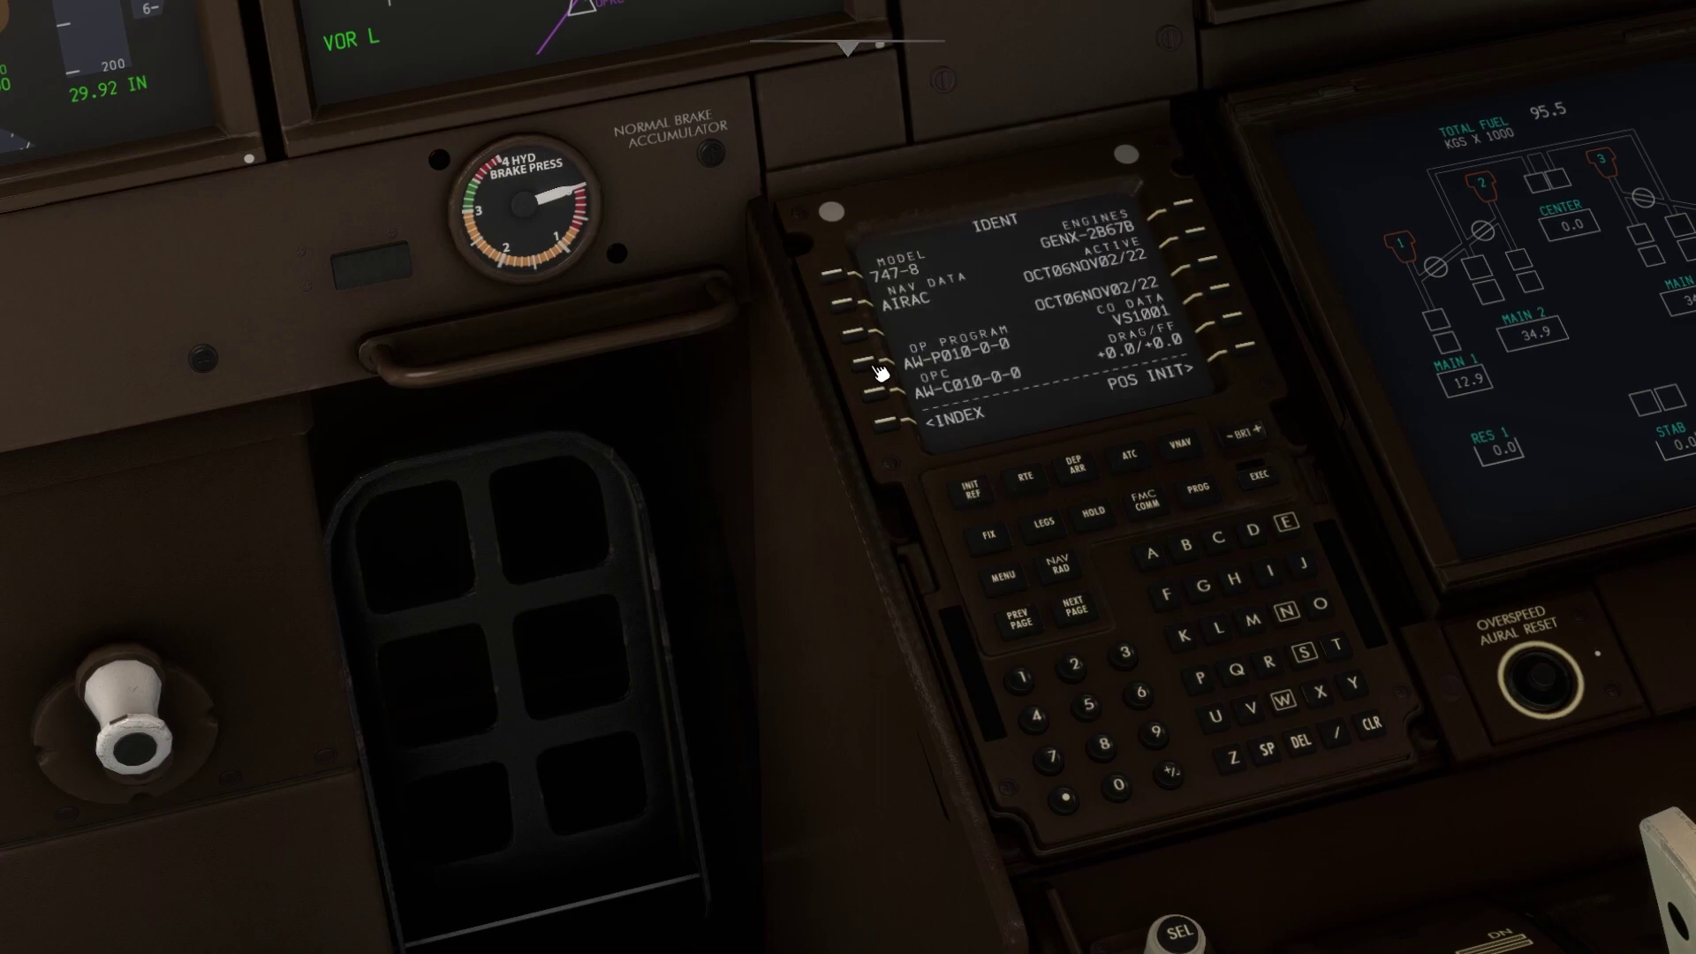
{"action": "left_click", "coordinate": [974, 492]}
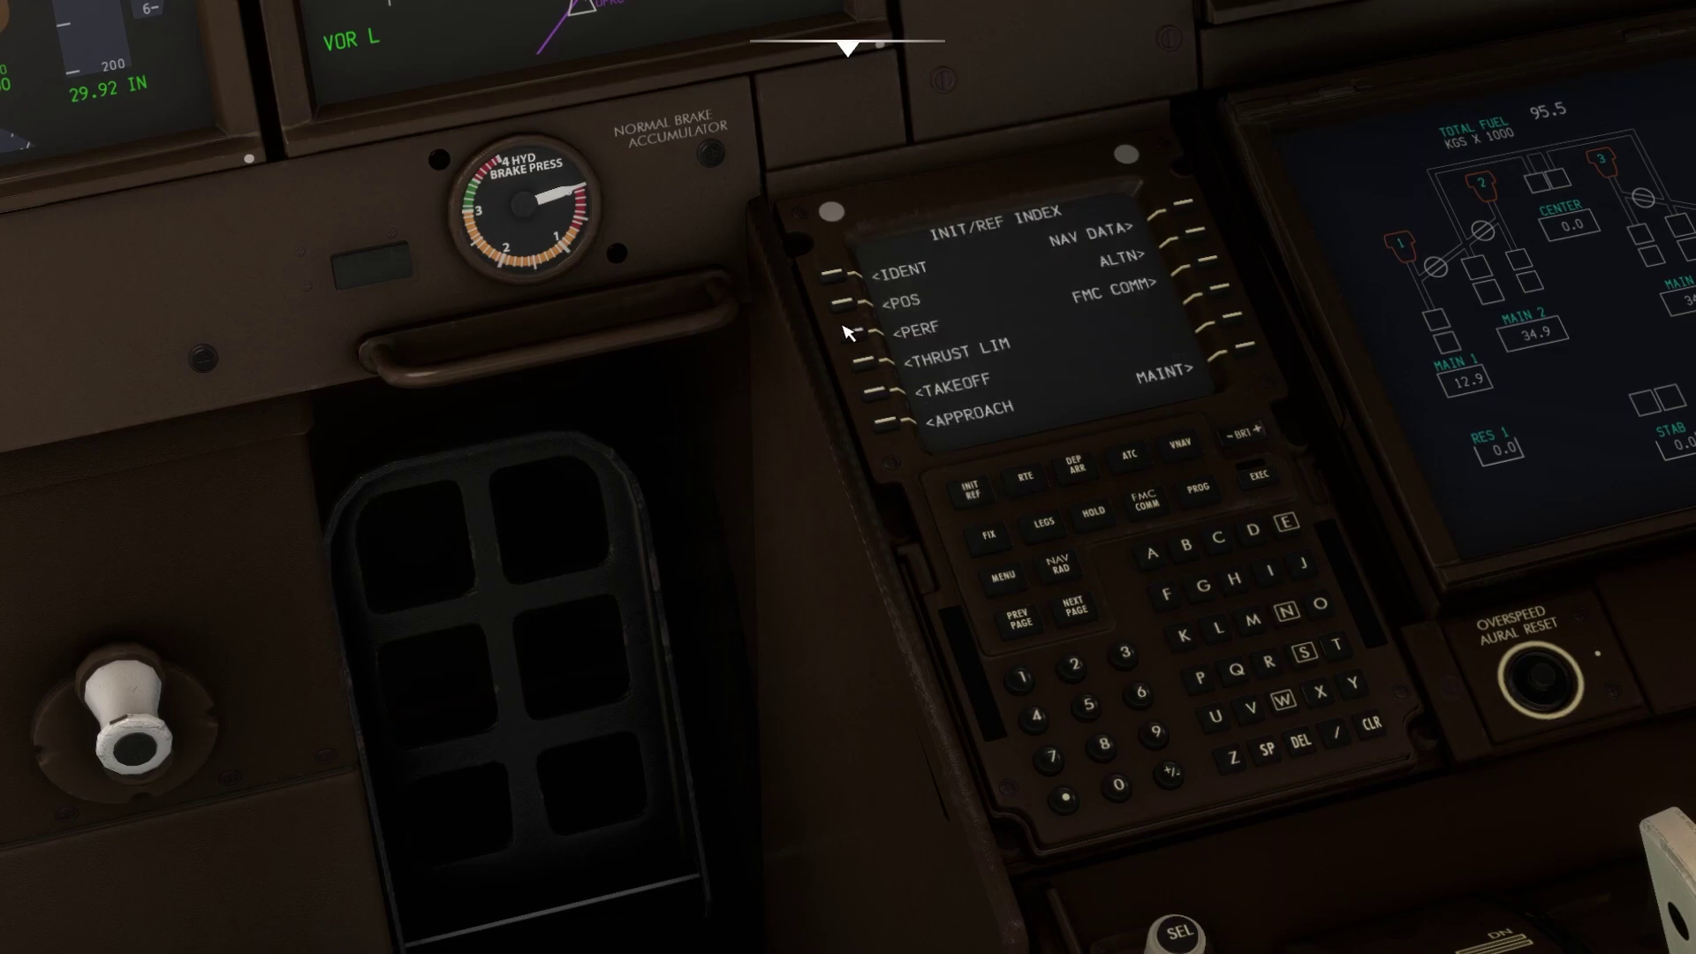
{"action": "left_click", "coordinate": [848, 314]}
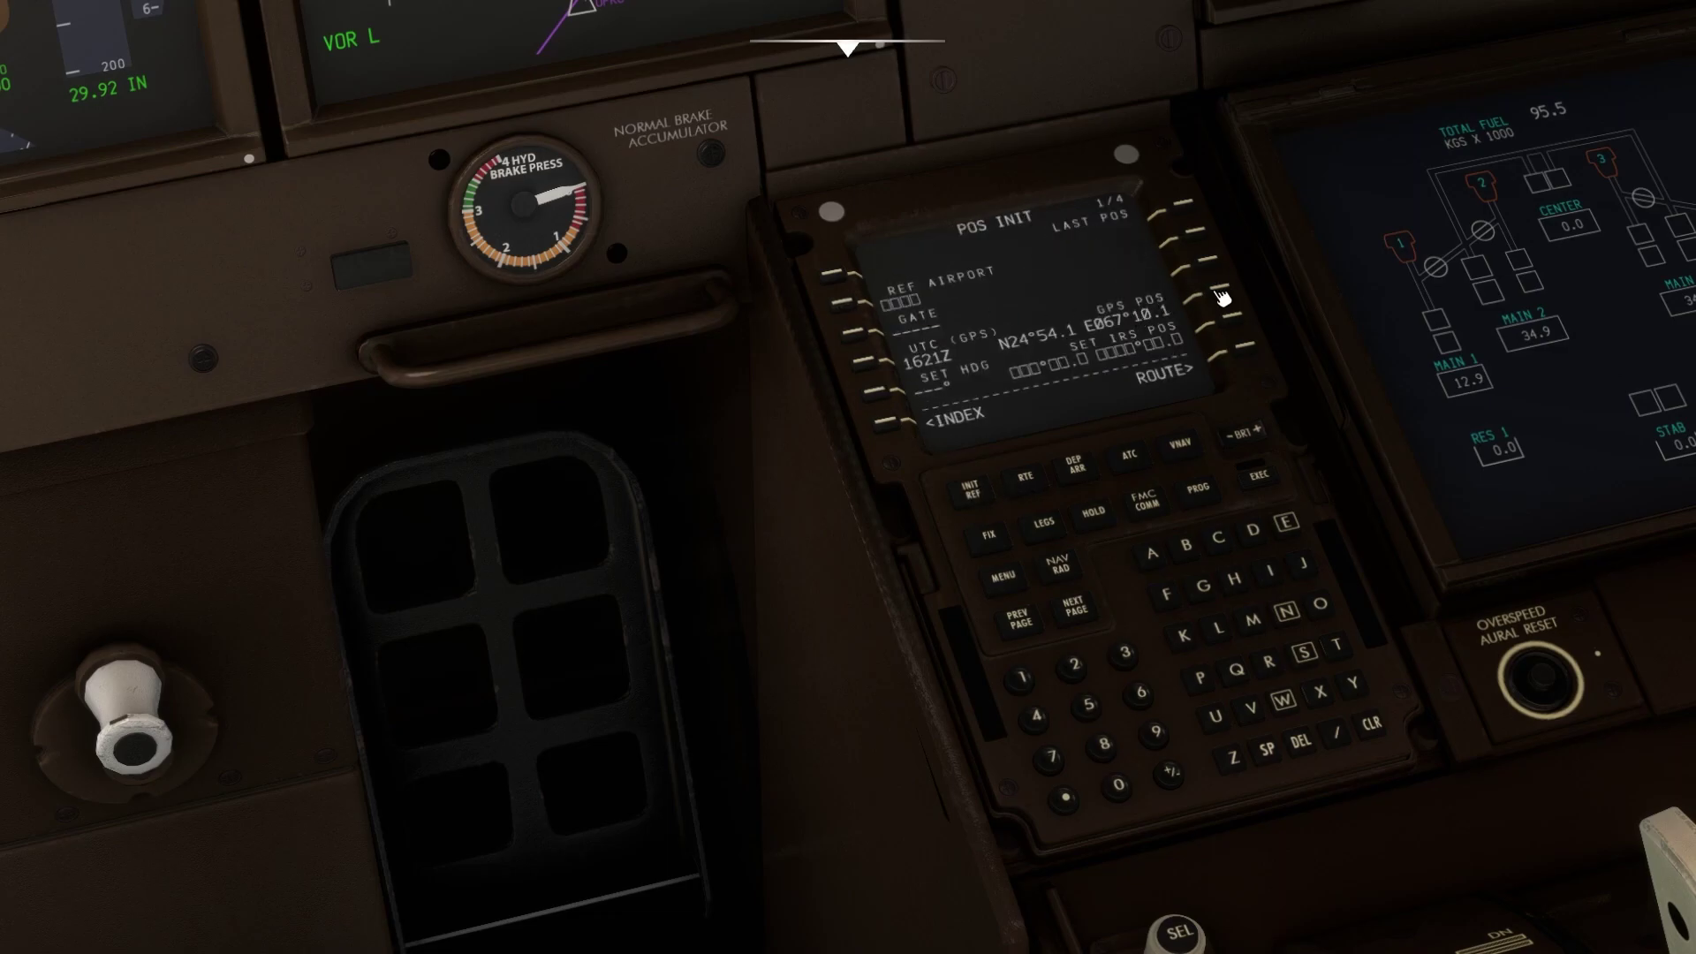
{"action": "left_click", "coordinate": [1241, 330]}
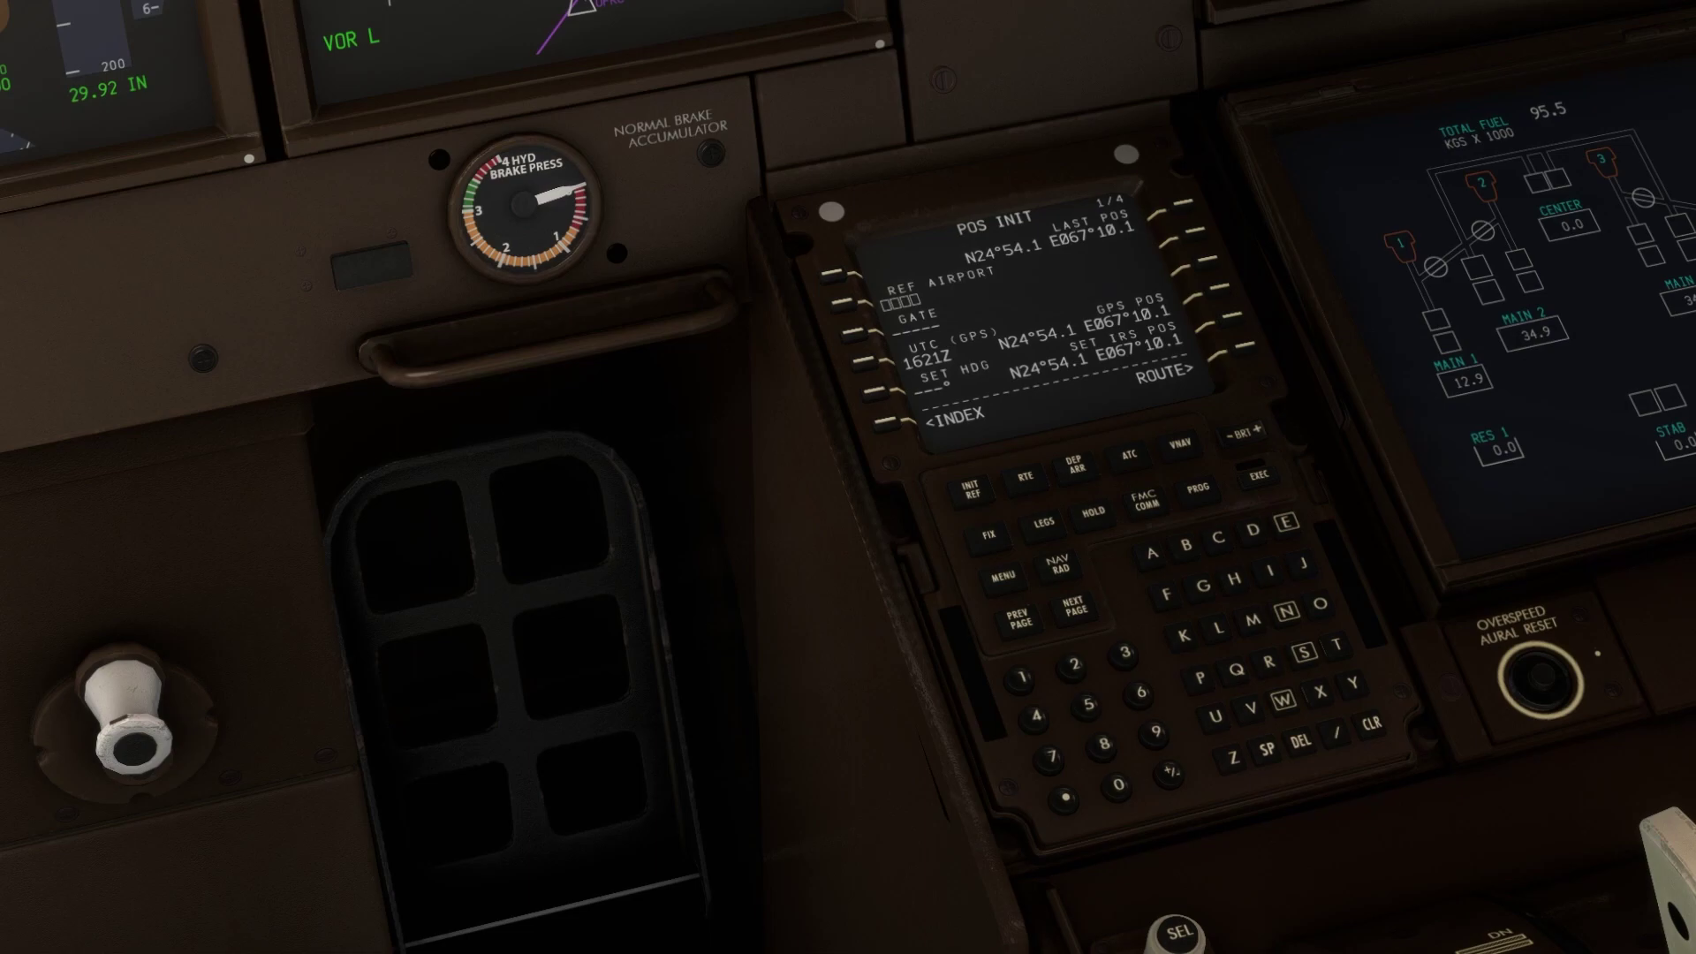
Enter OPKC as the reference airport on the POS INIT page.
{"action": "left_click", "coordinate": [1319, 606]}
{"action": "left_click", "coordinate": [1201, 678]}
{"action": "left_click", "coordinate": [1183, 635]}
{"action": "left_click", "coordinate": [1219, 538]}
{"action": "left_click", "coordinate": [840, 303]}
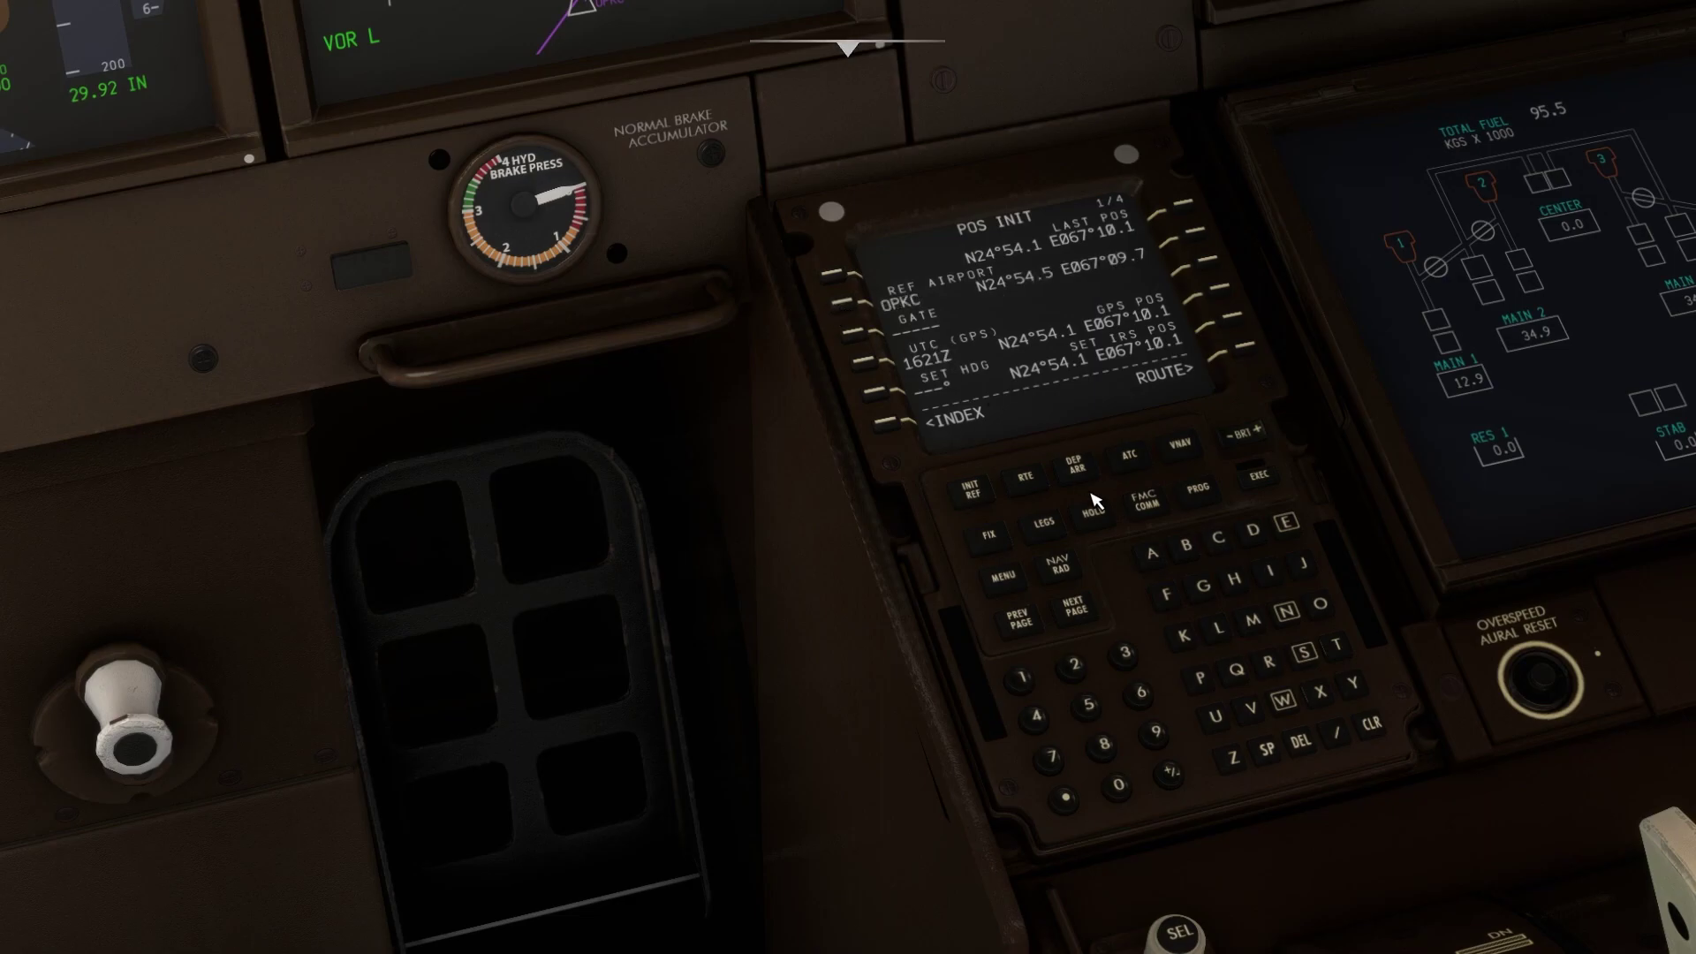
Select runway 07R and the BADU3B SID for the OPKC departure and execute the change.
{"action": "left_click", "coordinate": [1026, 478]}
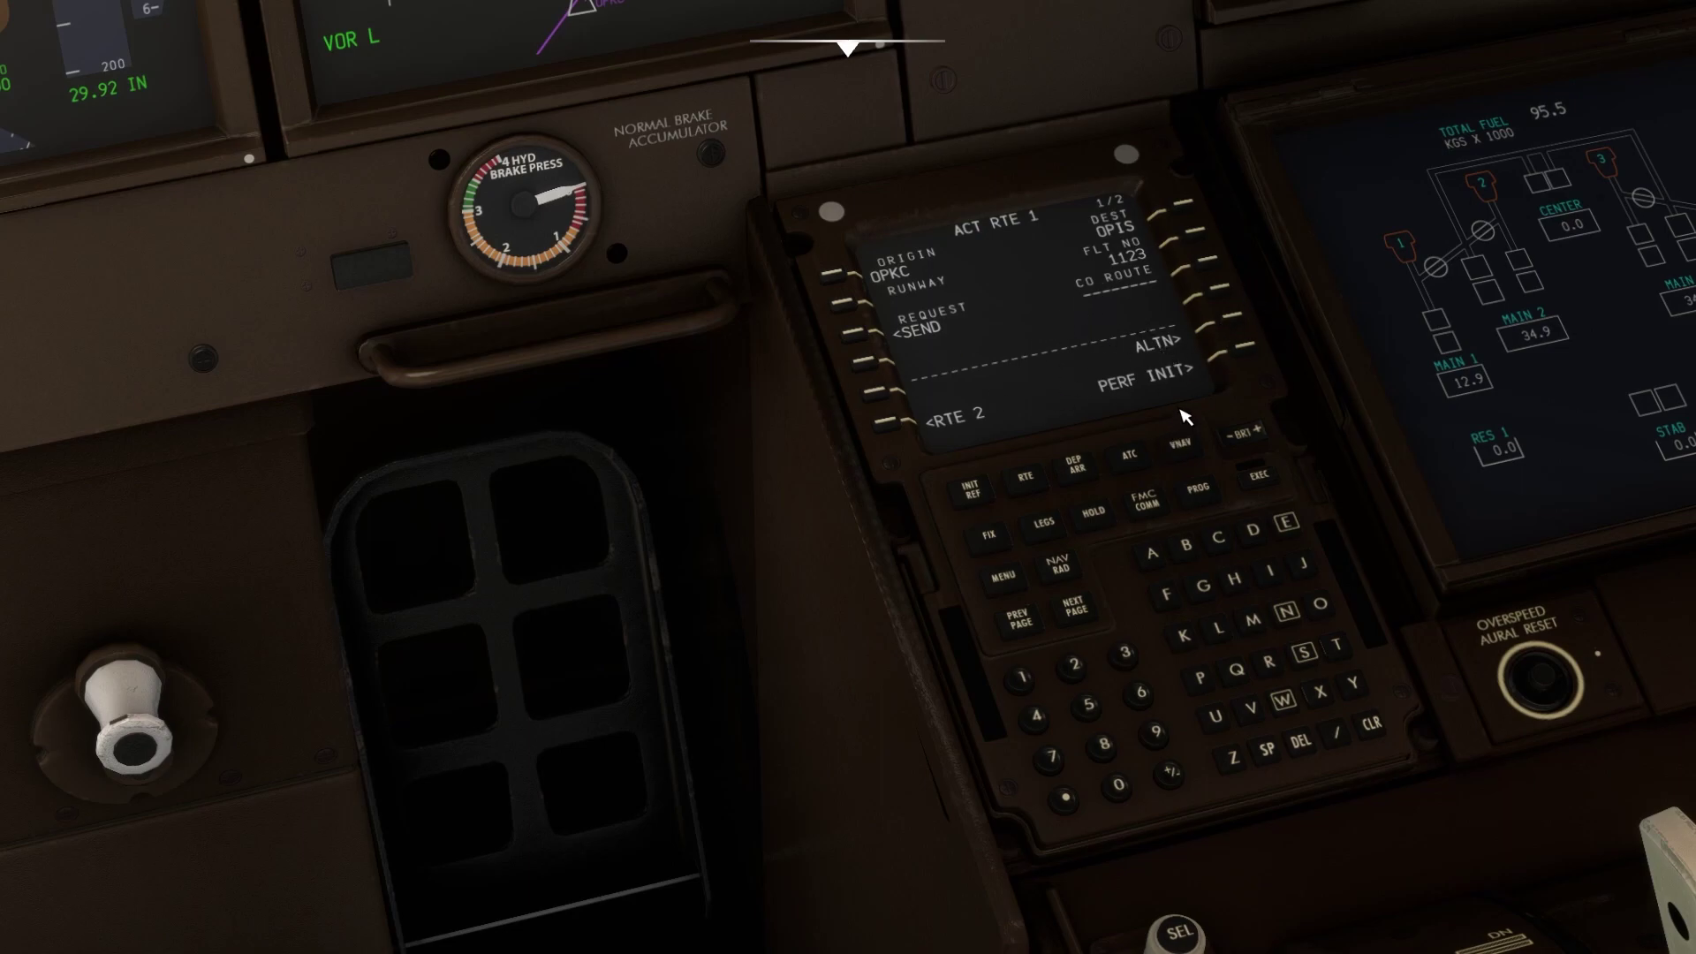
{"action": "left_click", "coordinate": [1076, 465]}
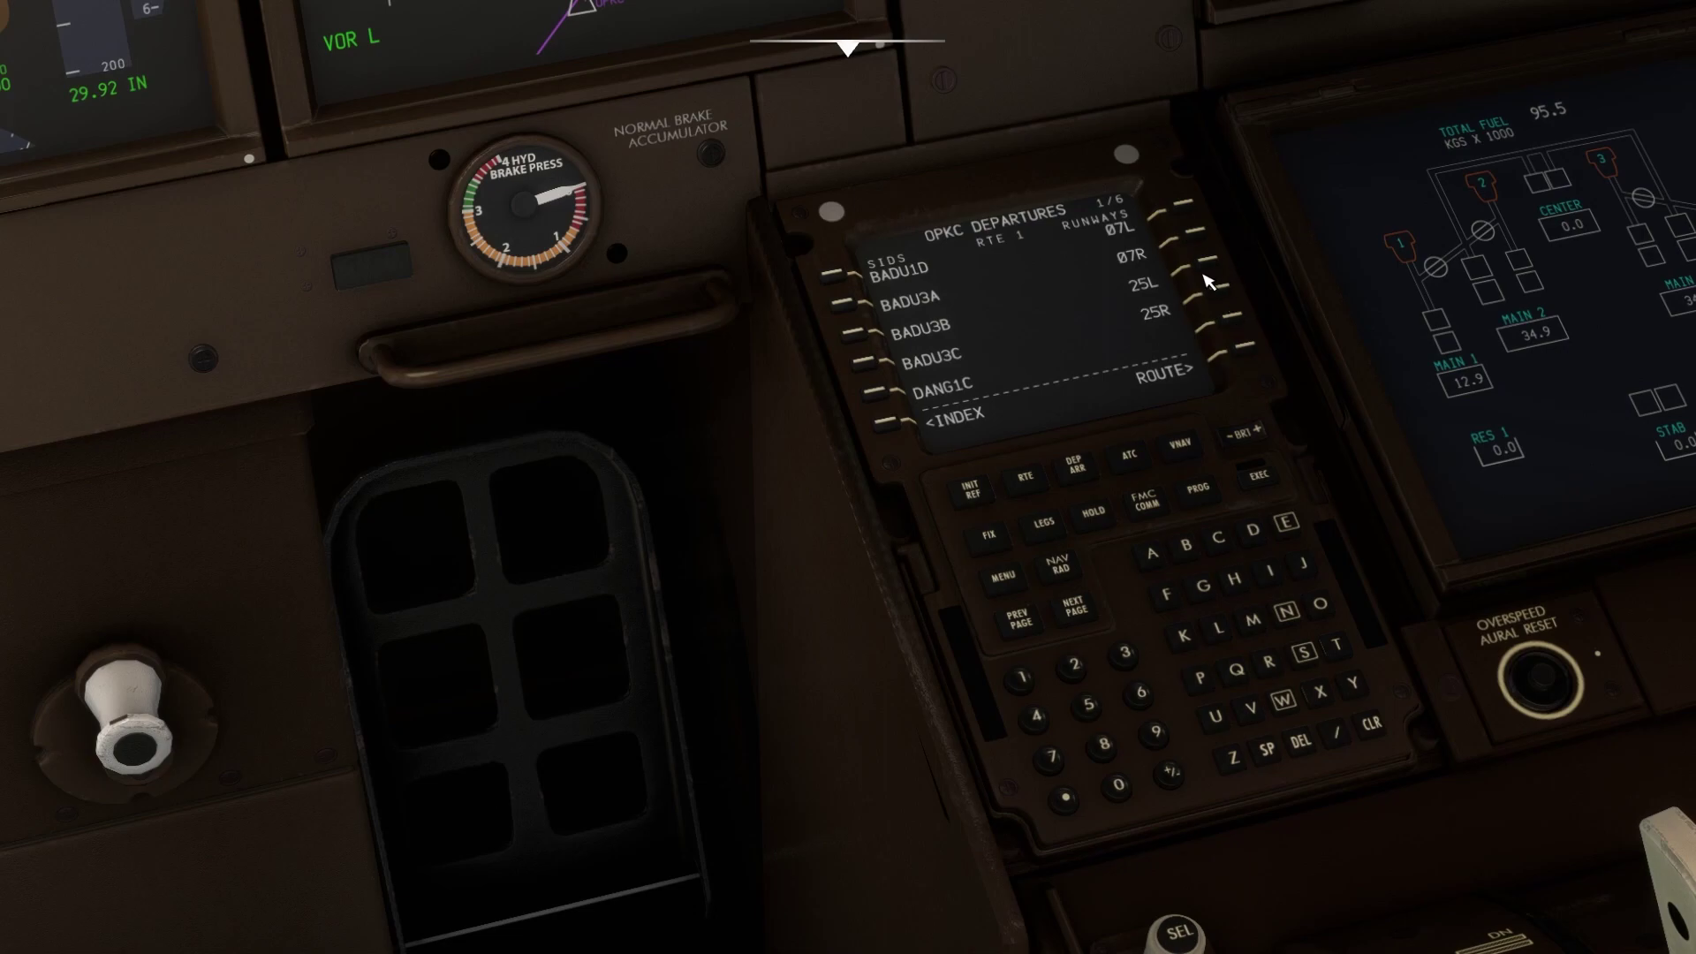
{"action": "left_click", "coordinate": [1200, 241]}
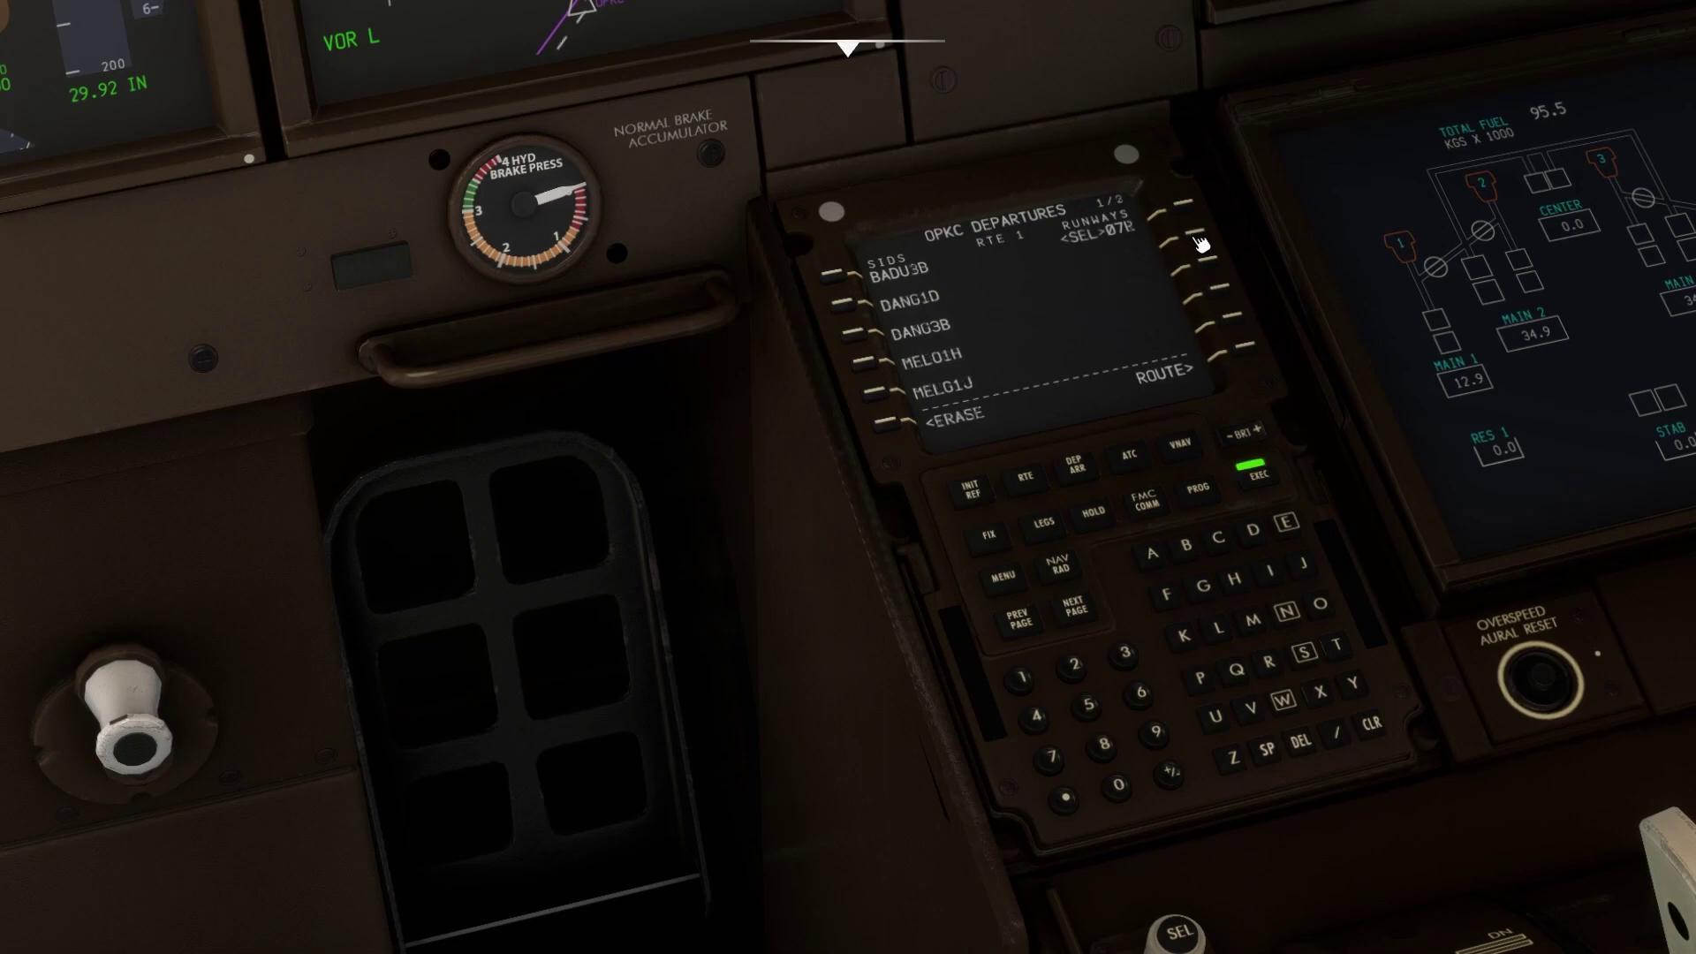
{"action": "left_click", "coordinate": [848, 284]}
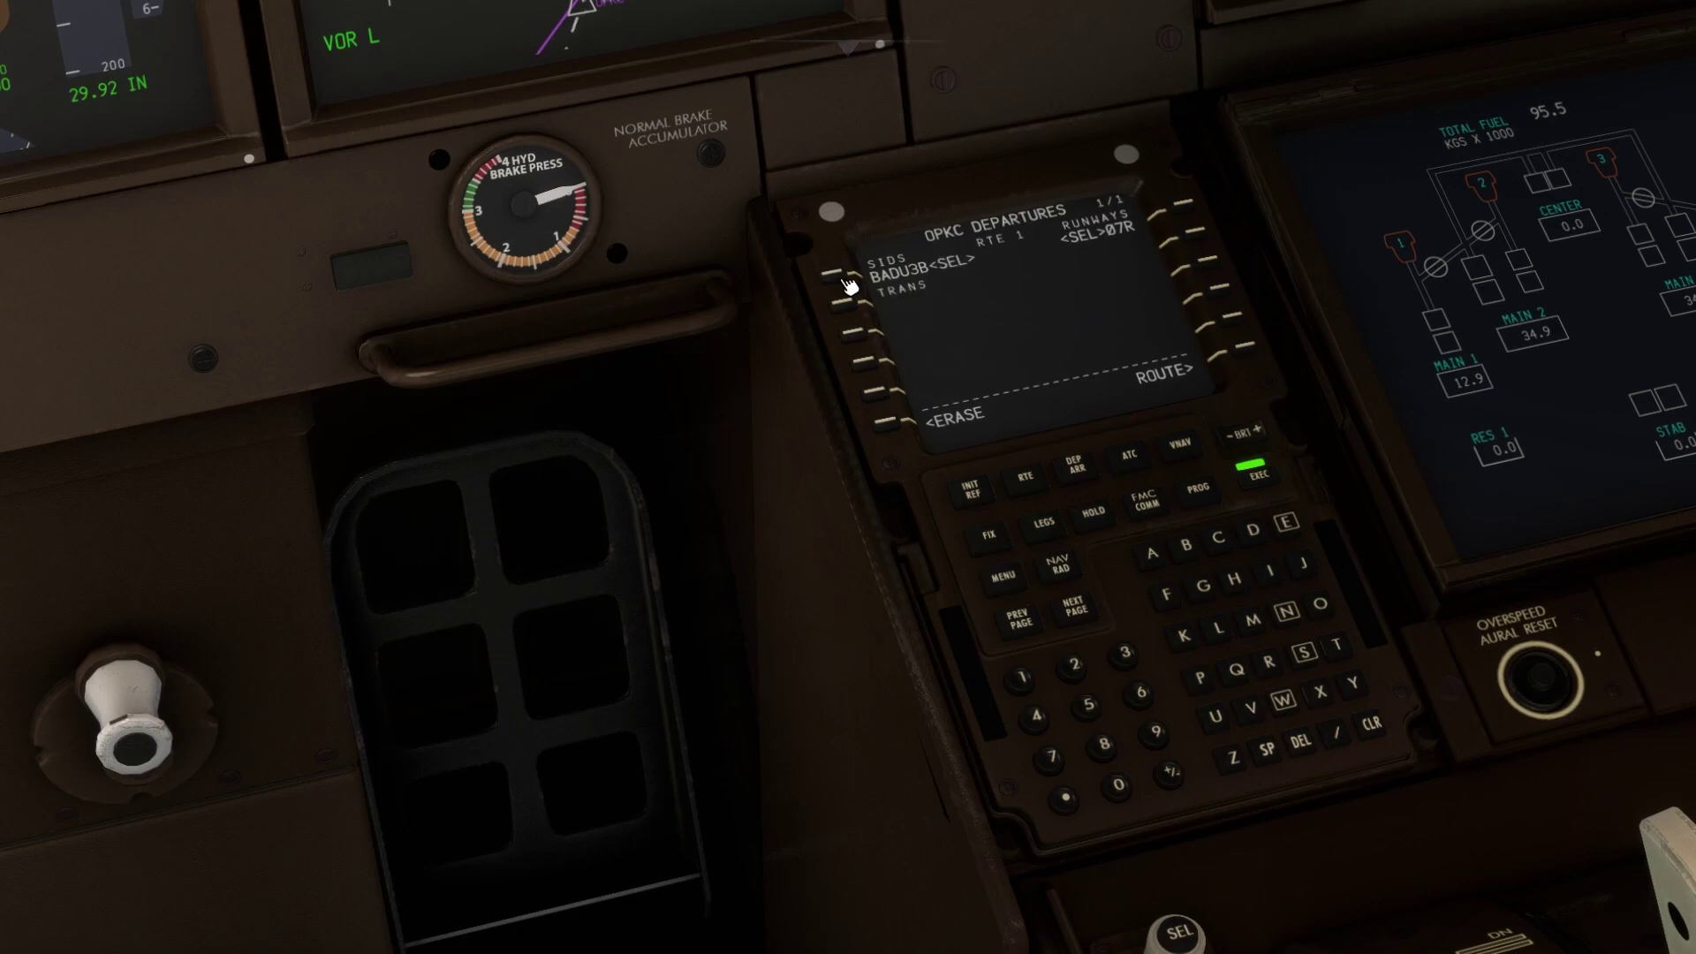
{"action": "left_click", "coordinate": [1263, 477]}
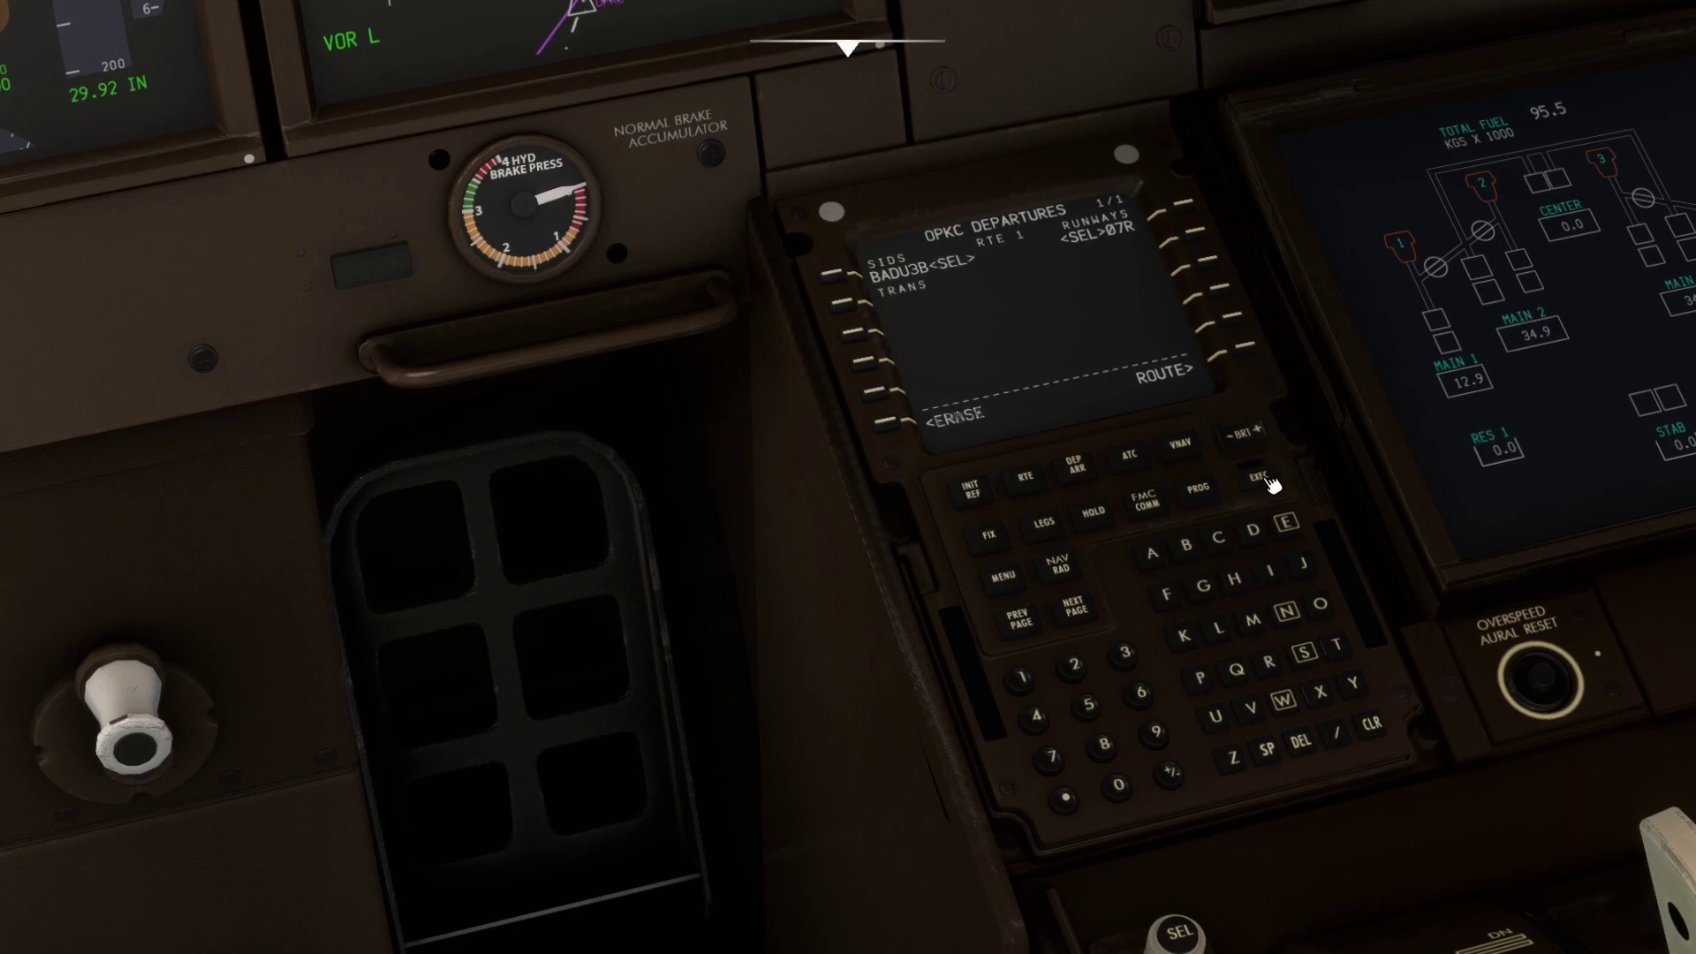
Add airway J112 after the BADU3B departure on the second page of route 1.
{"action": "left_click", "coordinate": [1040, 488]}
{"action": "left_click", "coordinate": [1076, 606]}
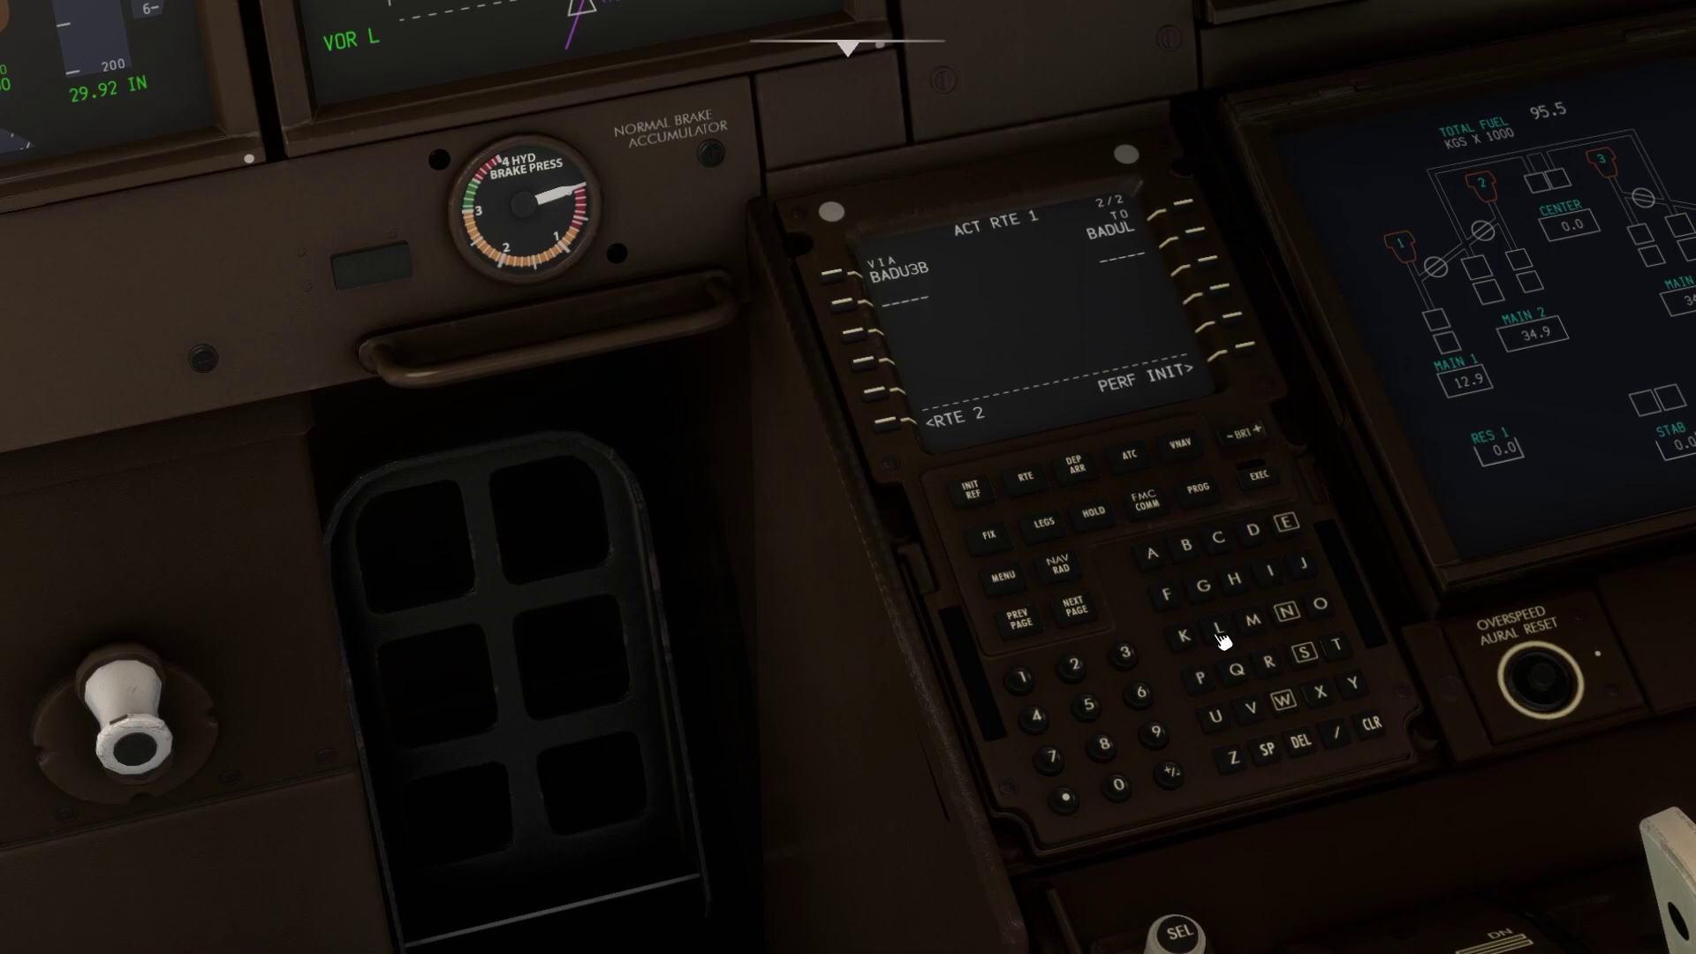
{"action": "left_click", "coordinate": [1306, 566]}
{"action": "left_click", "coordinate": [844, 306]}
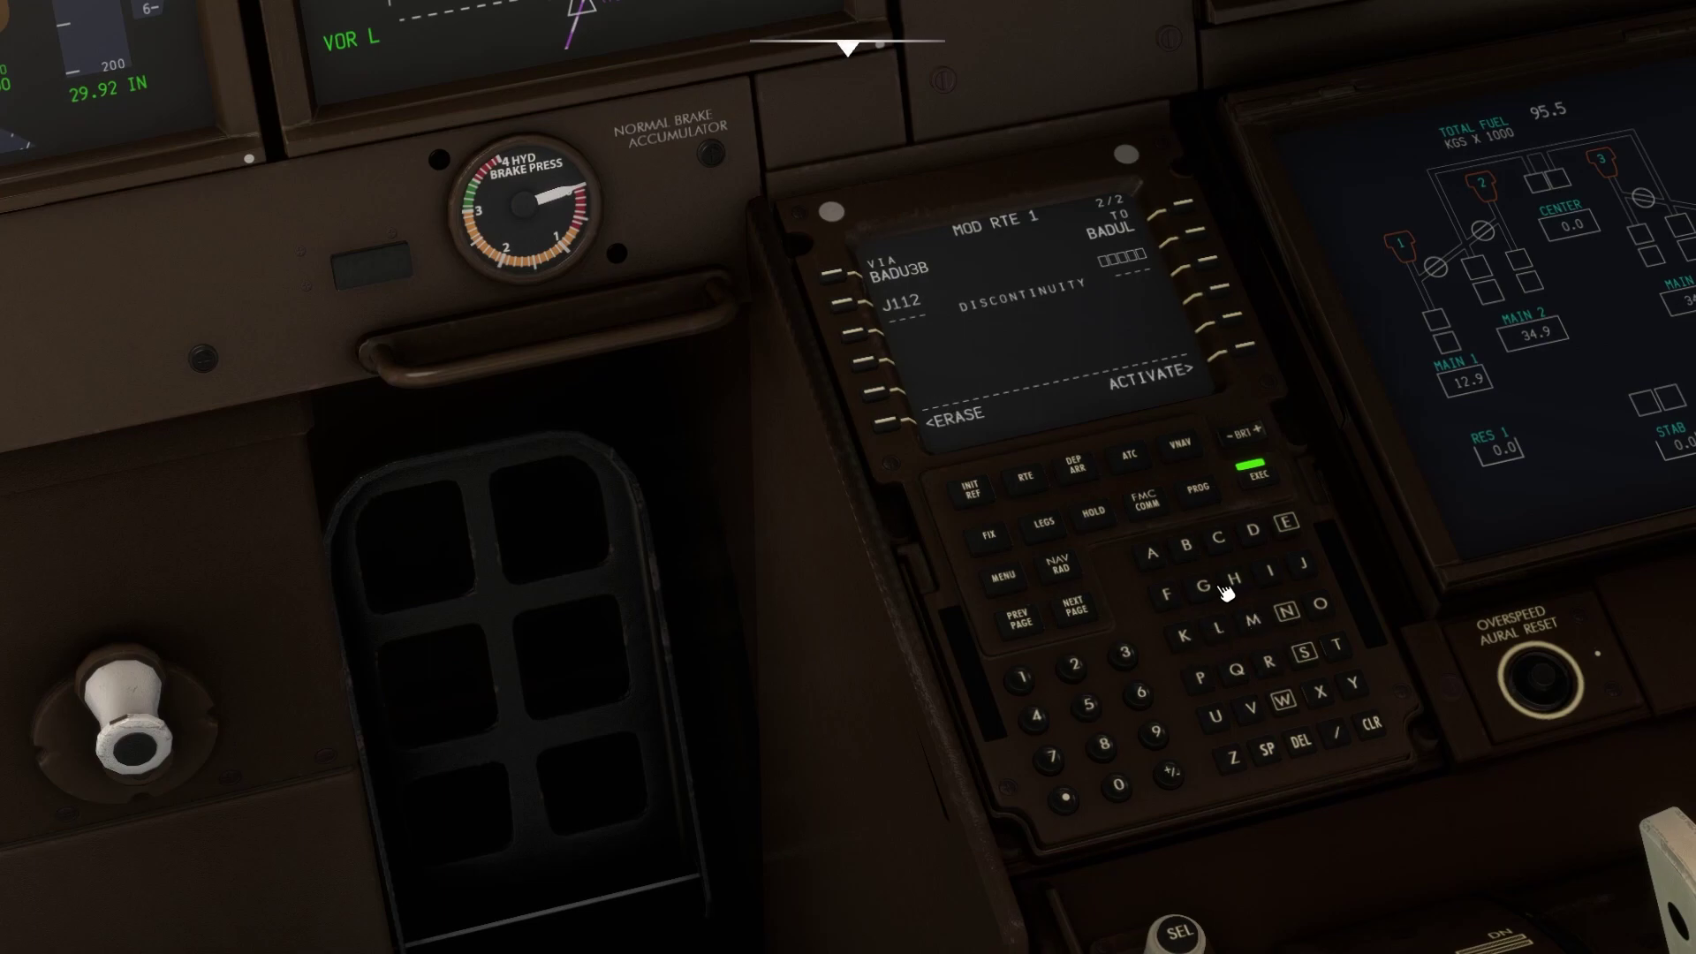
Set NH as the end point of airway J112, choosing the 112.9 VOR among the duplicate waypoints.
{"action": "left_click", "coordinate": [1286, 613]}
{"action": "left_click", "coordinate": [1236, 585]}
{"action": "left_click", "coordinate": [1195, 237]}
{"action": "left_click", "coordinate": [1286, 612]}
{"action": "left_click", "coordinate": [1235, 581]}
{"action": "left_click", "coordinate": [1200, 237]}
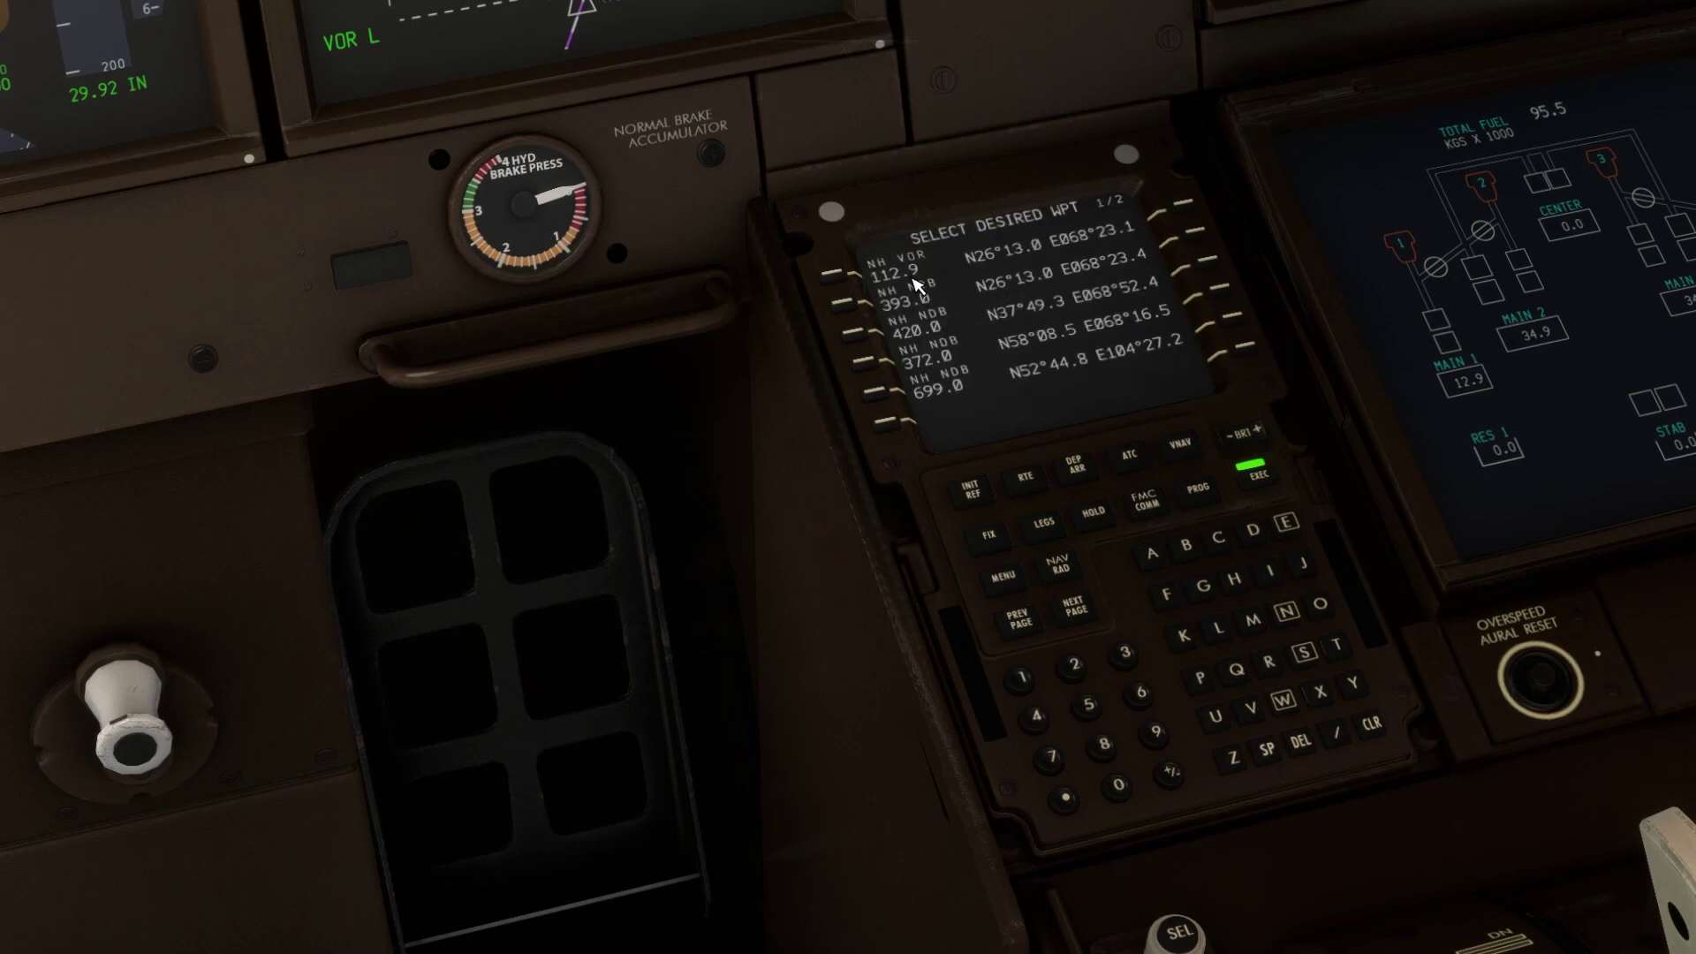
{"action": "left_click", "coordinate": [836, 281]}
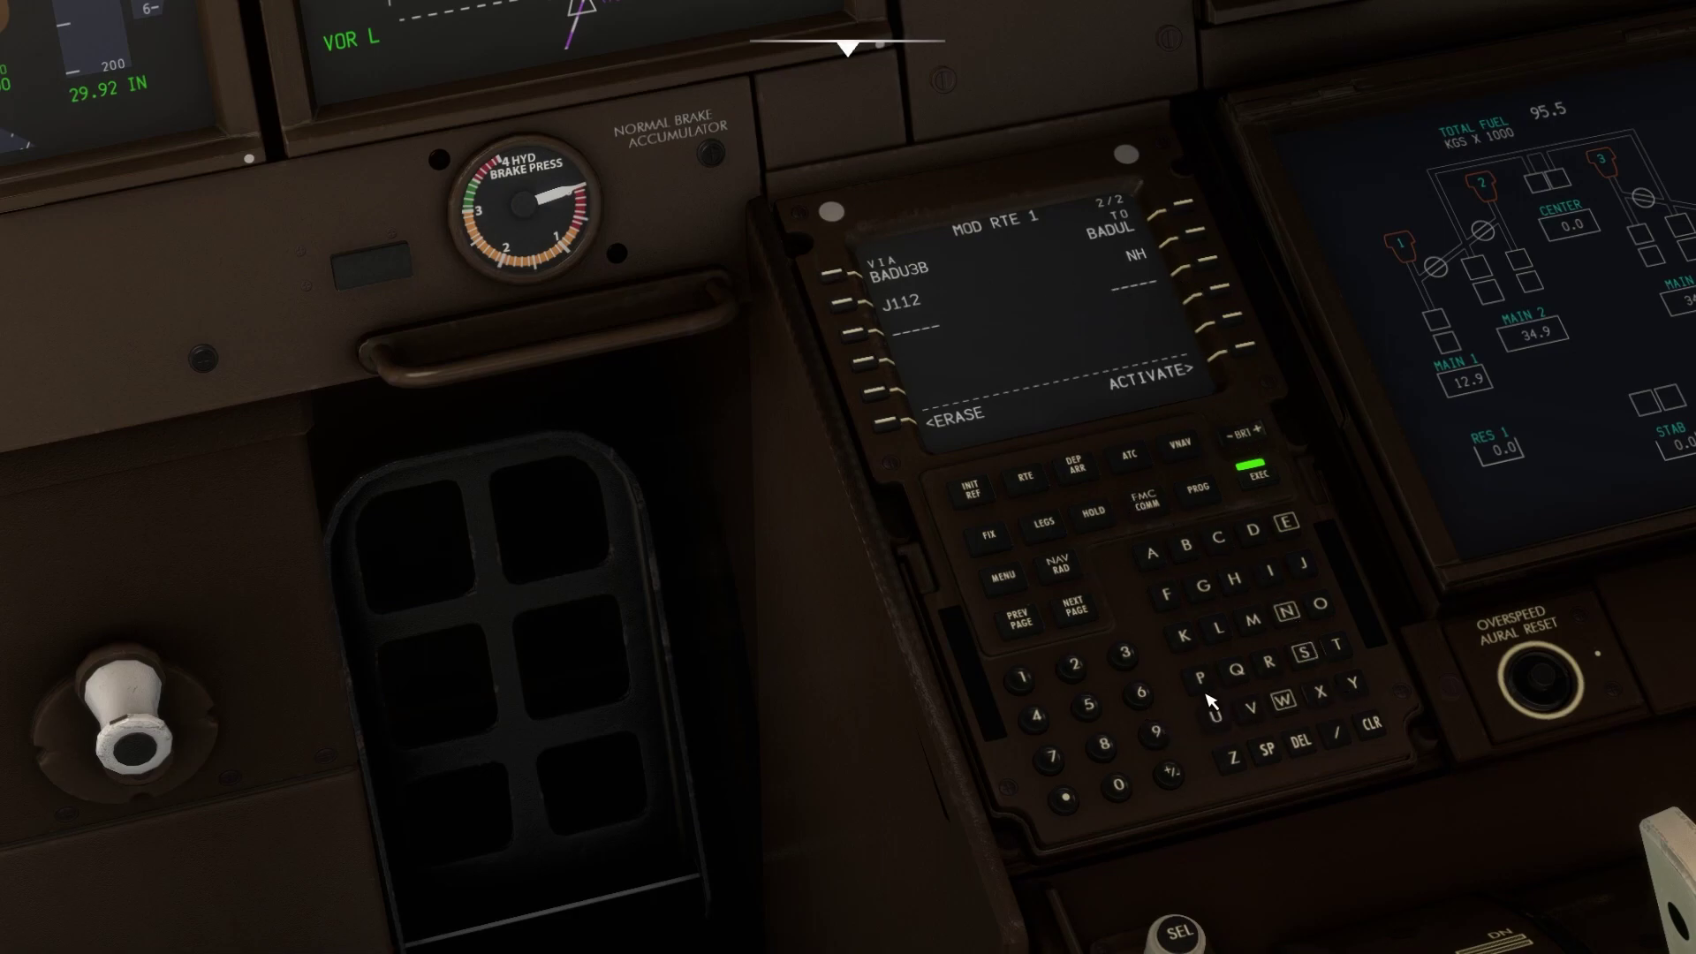
Add airway Z301 after NH with BELKO as its end point and execute the route.
{"action": "left_click", "coordinate": [1233, 758]}
{"action": "left_click", "coordinate": [1125, 653]}
{"action": "left_click", "coordinate": [1118, 786]}
{"action": "left_click", "coordinate": [855, 336]}
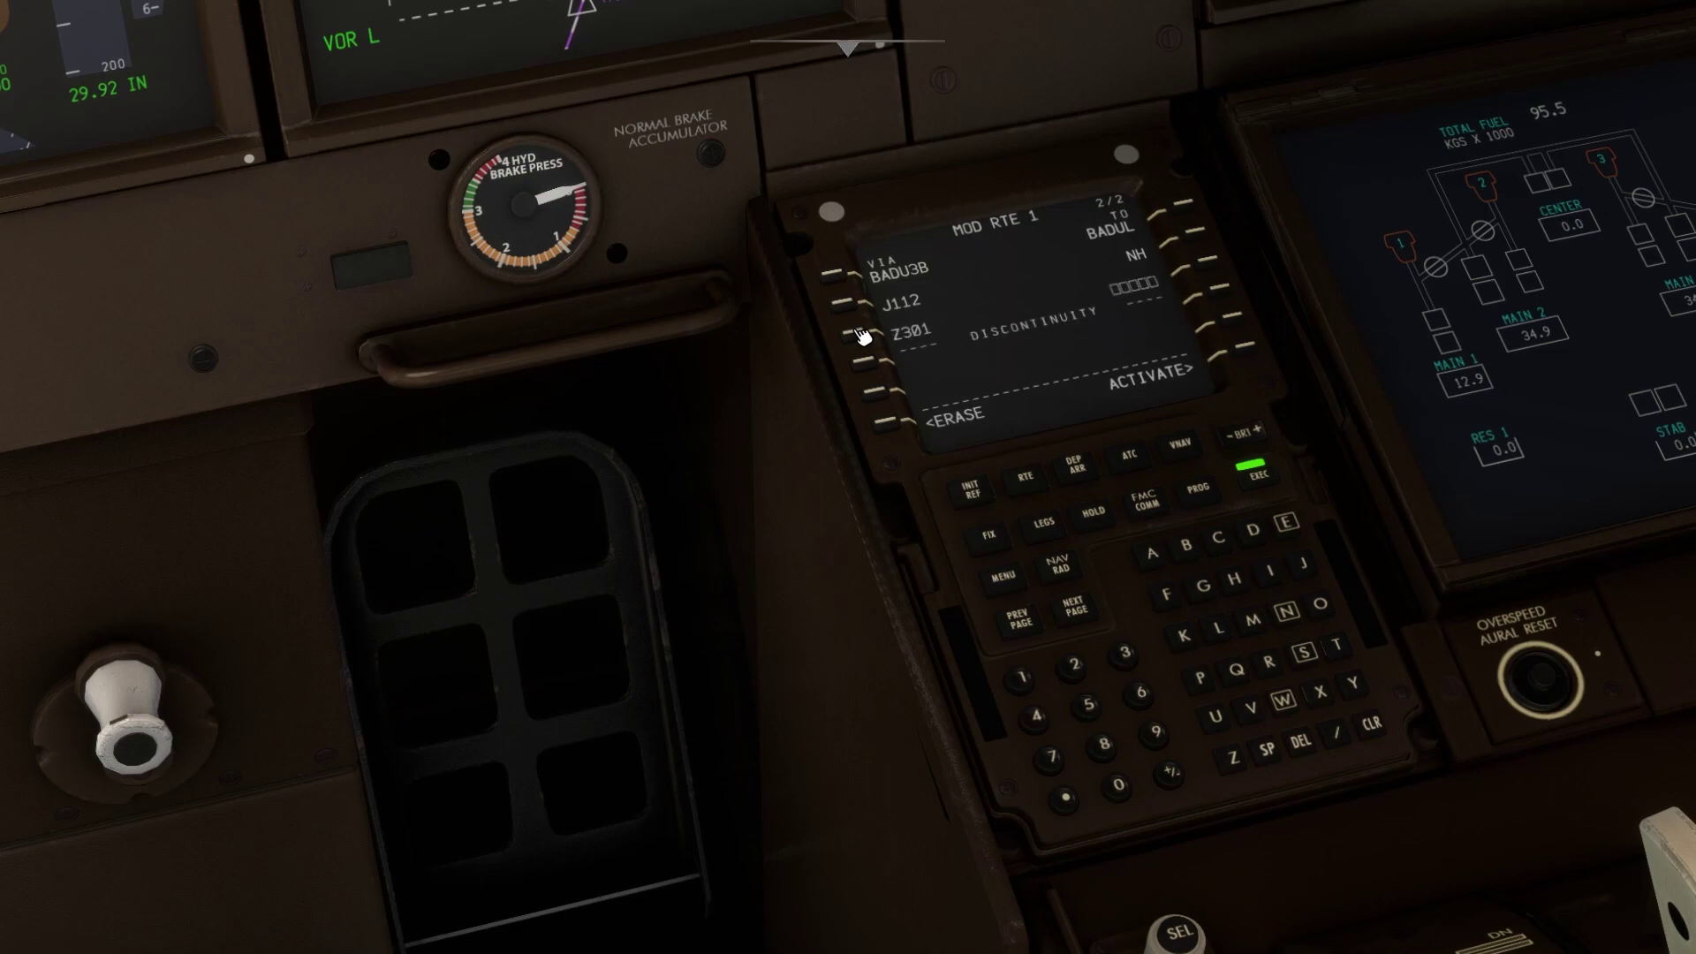
{"action": "left_click", "coordinate": [1194, 549]}
{"action": "left_click", "coordinate": [1297, 530]}
{"action": "left_click", "coordinate": [1218, 628]}
{"action": "left_click", "coordinate": [1184, 636]}
{"action": "left_click", "coordinate": [1208, 265]}
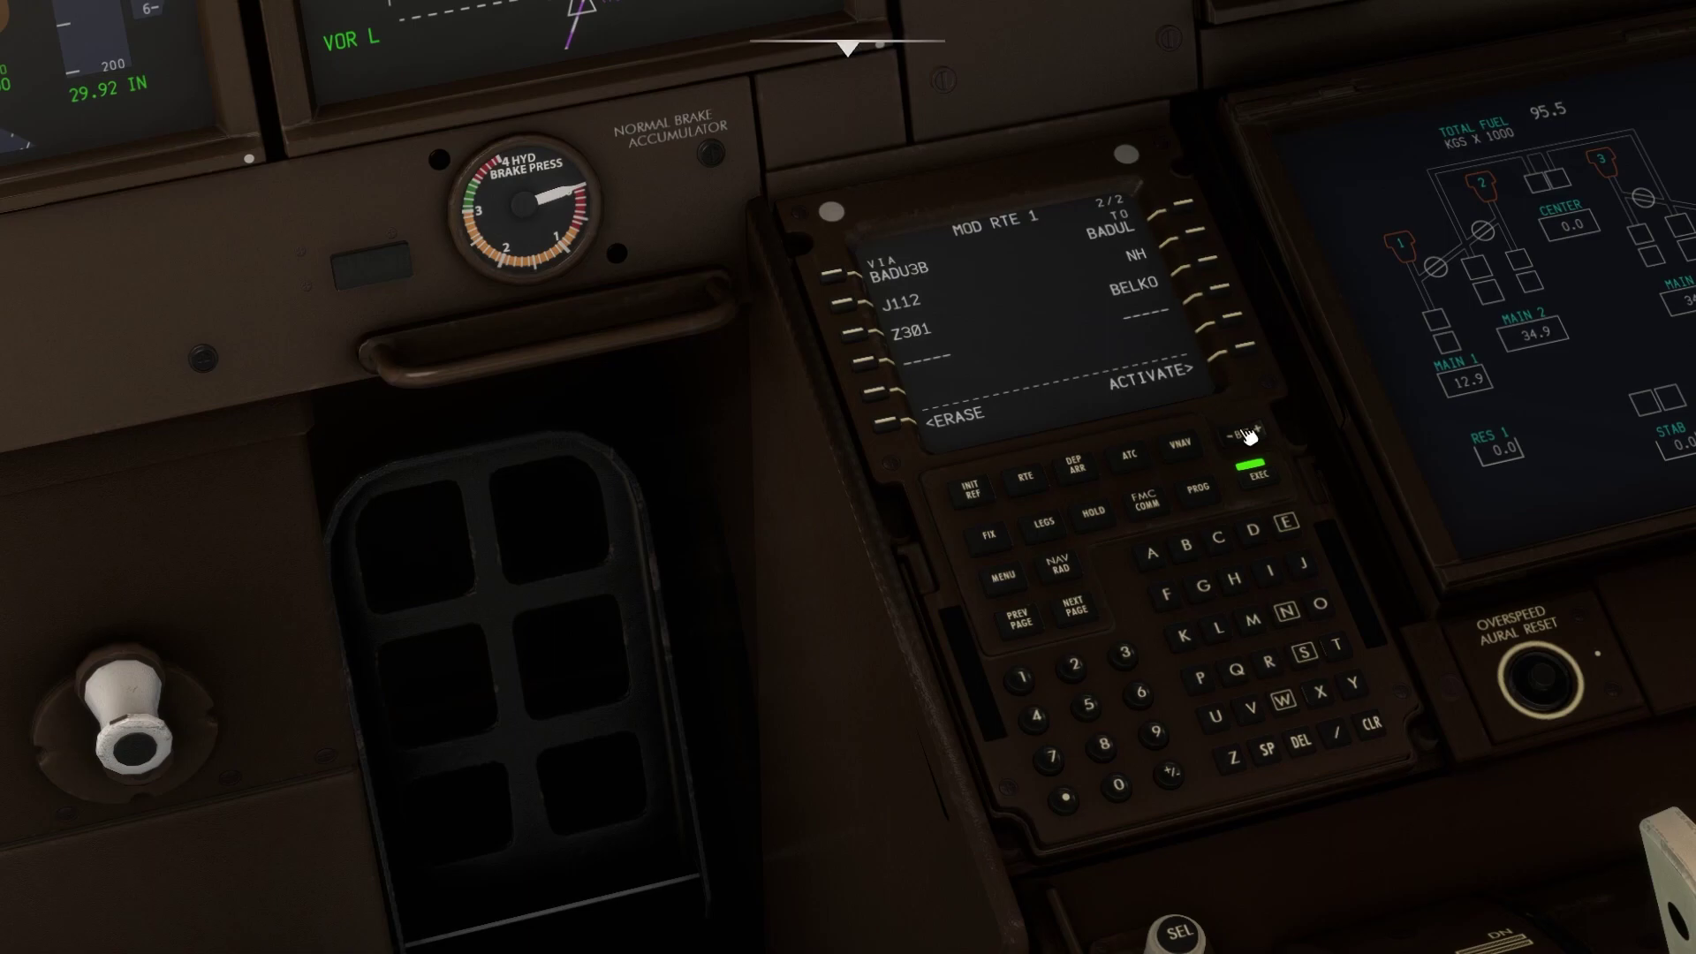
{"action": "left_click", "coordinate": [1263, 484]}
Select the ILS 28R Y approach and the BELK1C STAR for the OPIS arrival and execute the change.
{"action": "left_click", "coordinate": [1077, 470]}
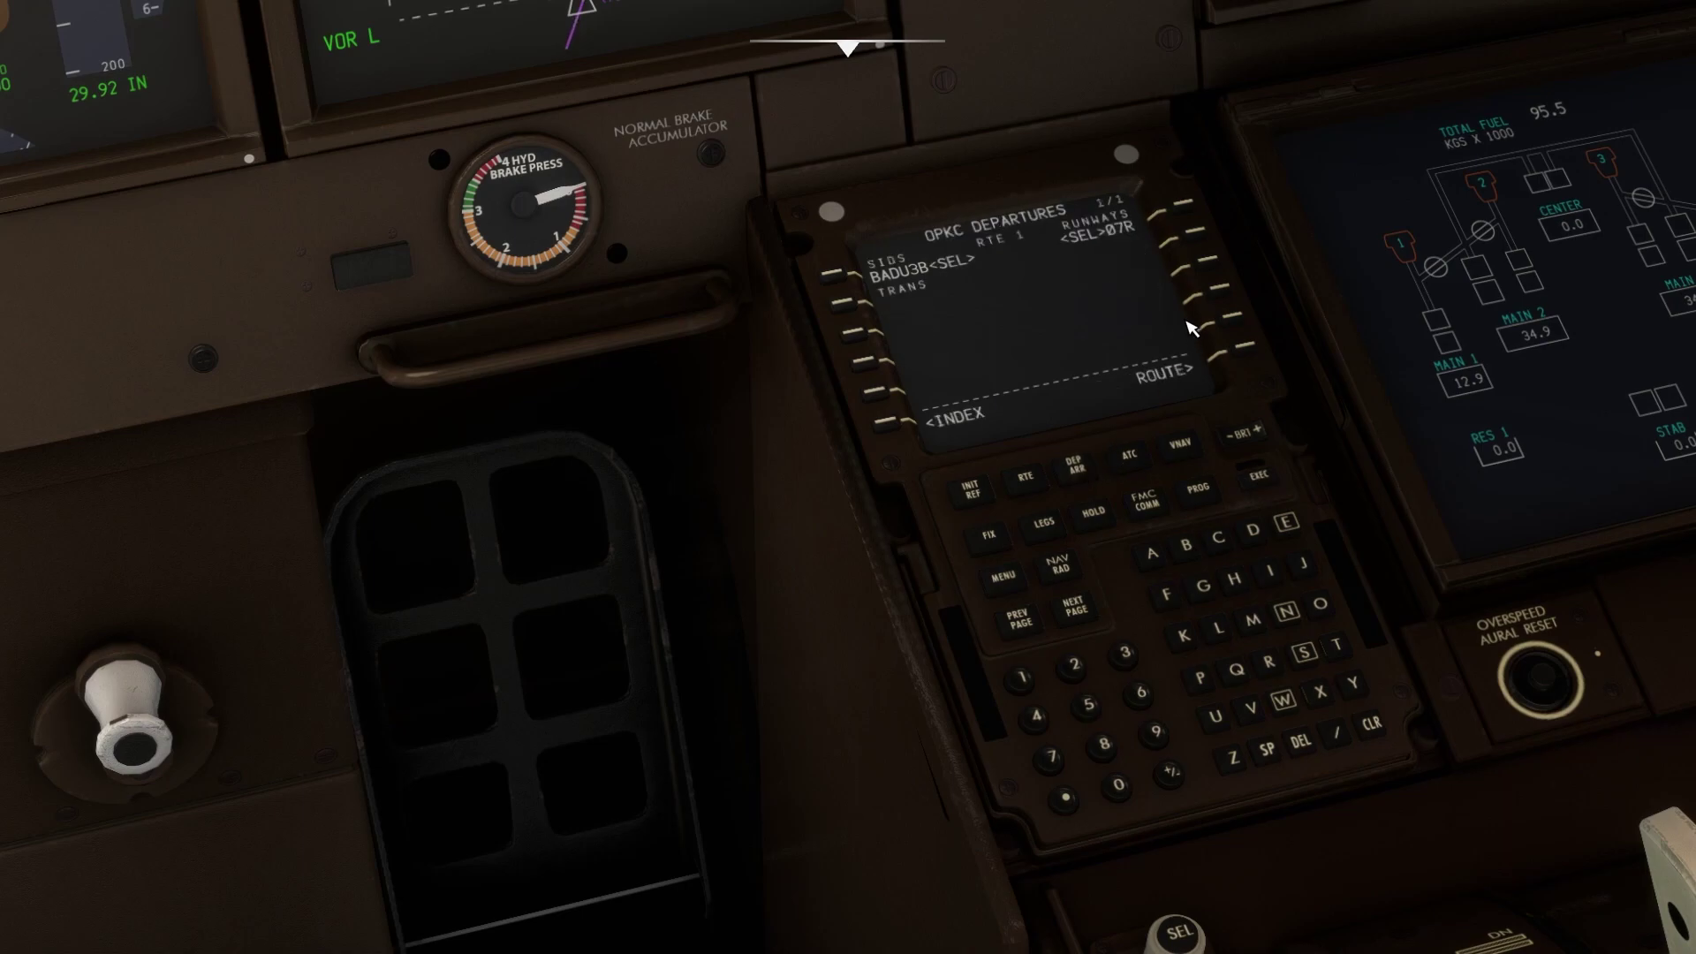
{"action": "left_click", "coordinate": [892, 433]}
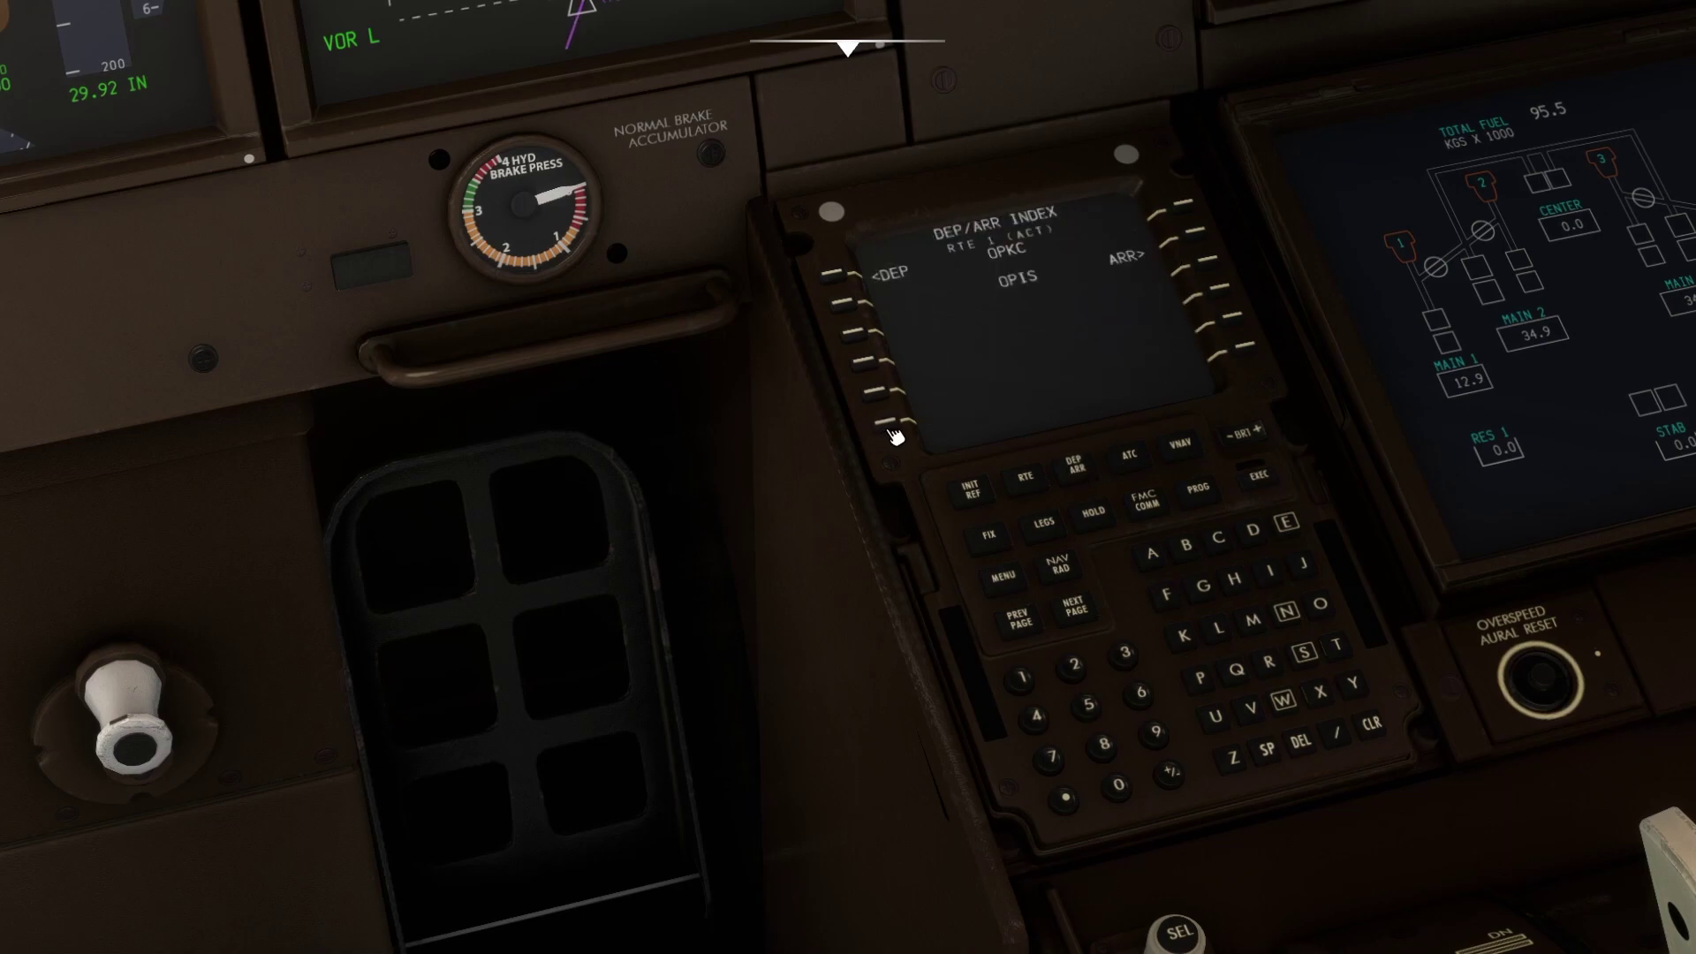
{"action": "left_click", "coordinate": [1190, 234]}
{"action": "left_click", "coordinate": [1192, 237]}
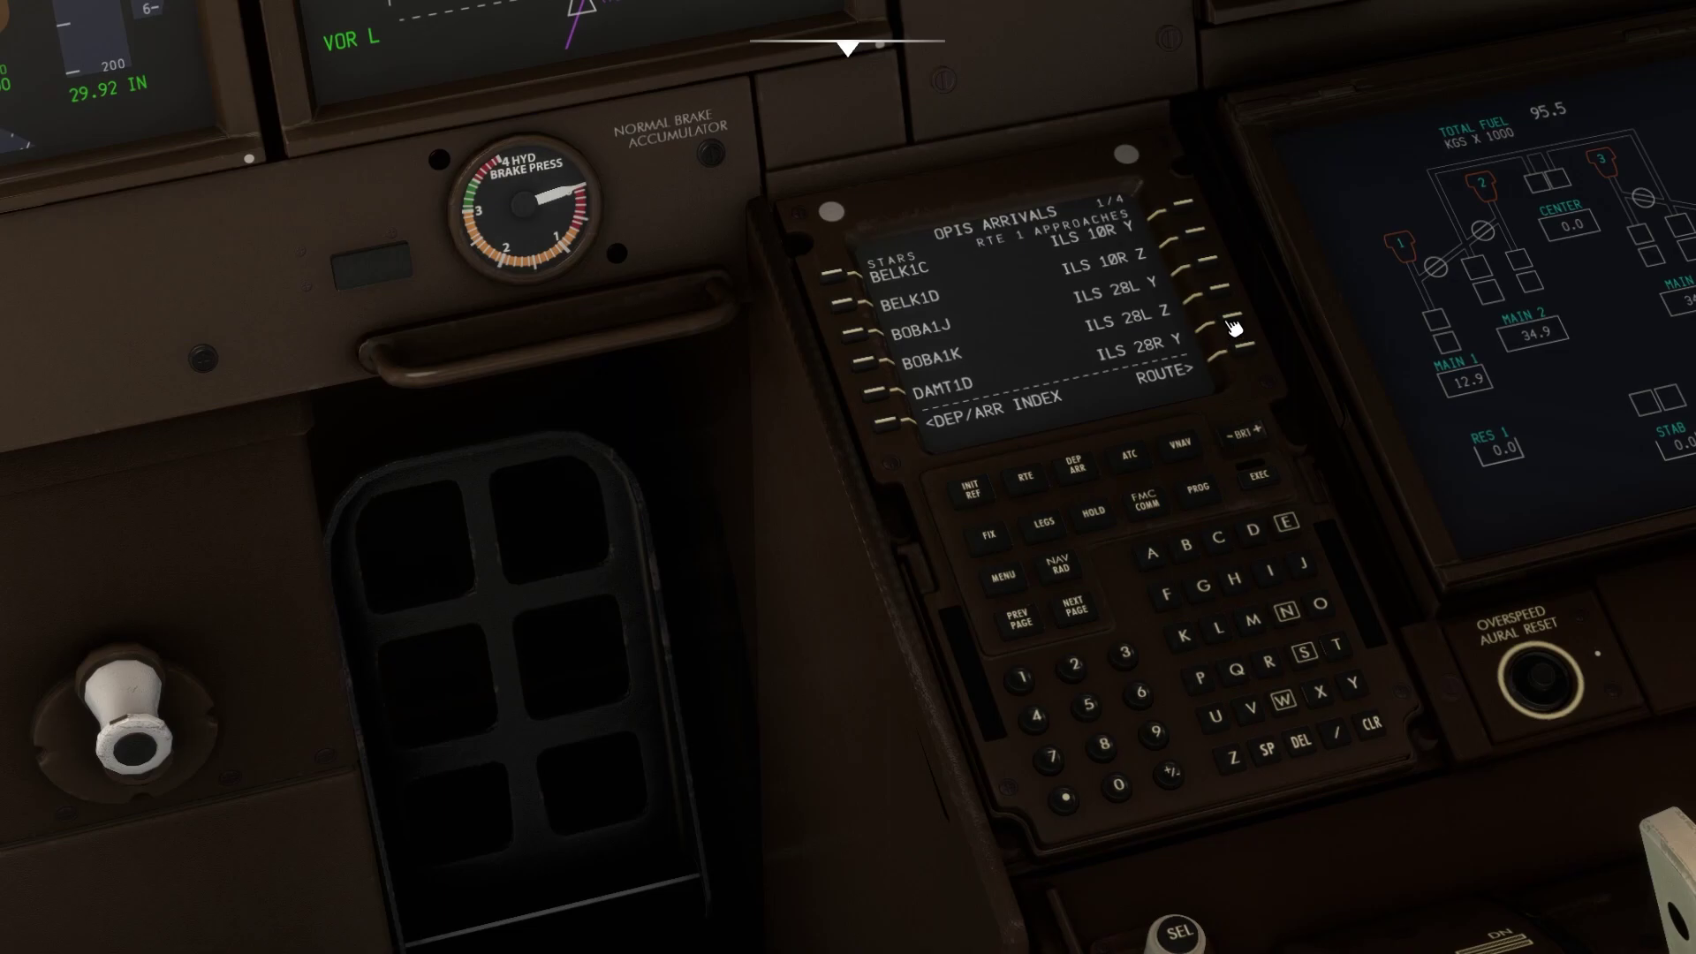
{"action": "left_click", "coordinate": [1197, 237]}
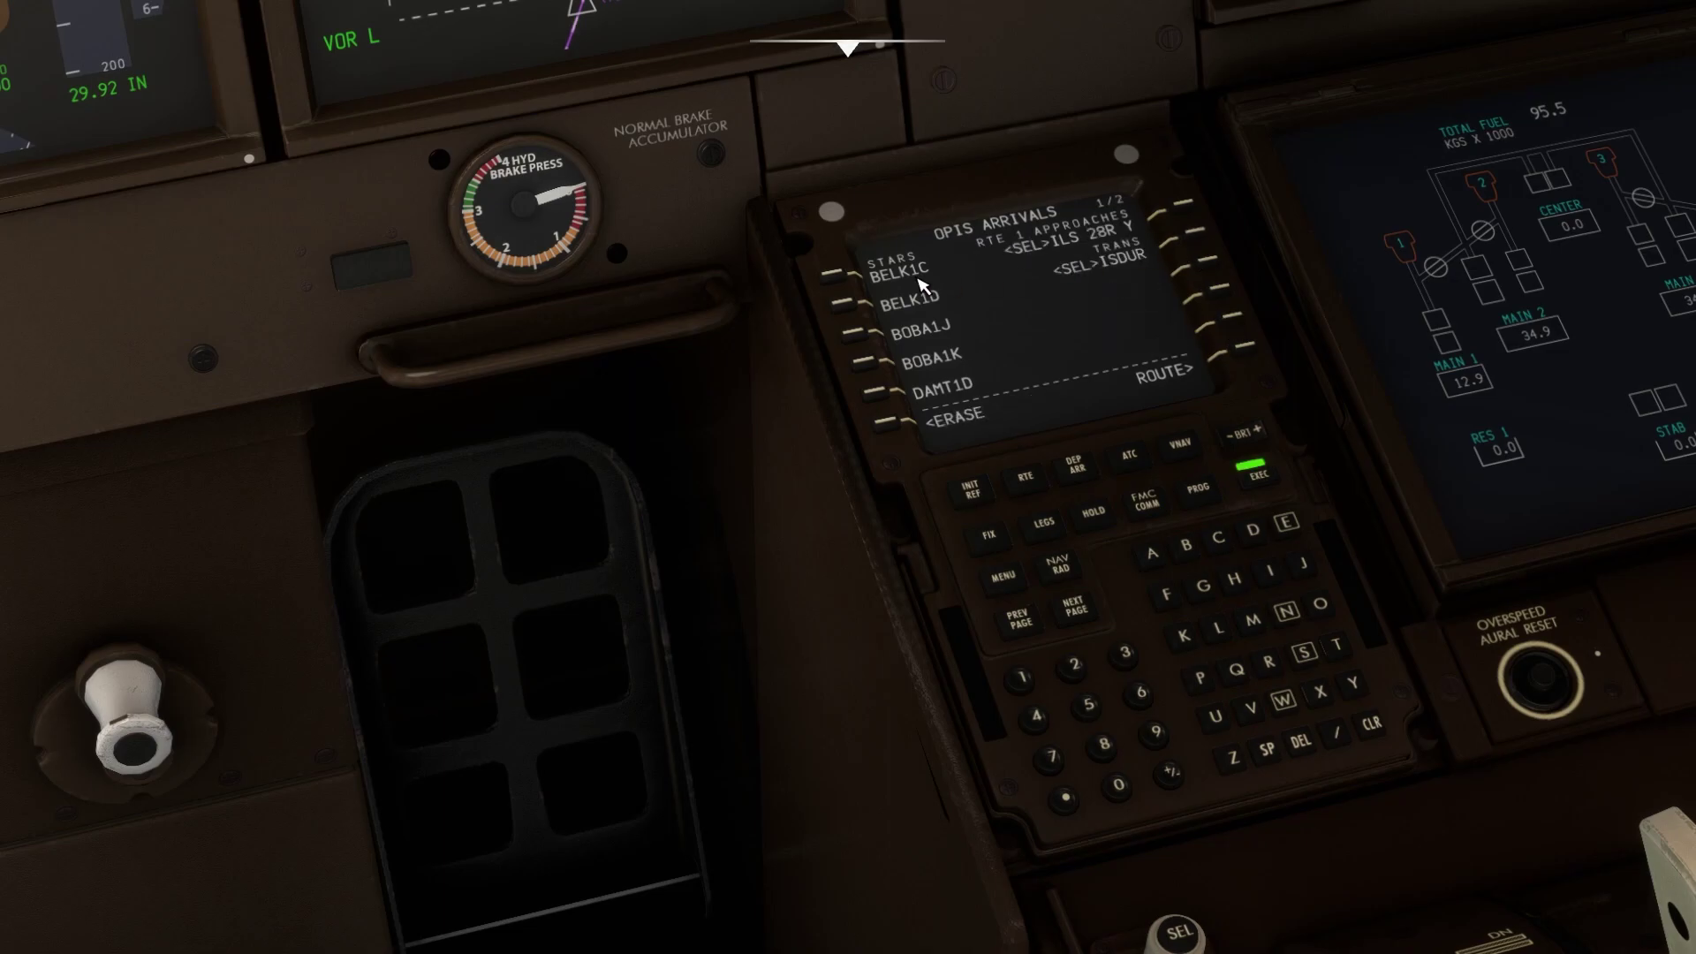
{"action": "left_click", "coordinate": [831, 274]}
{"action": "left_click", "coordinate": [1268, 478]}
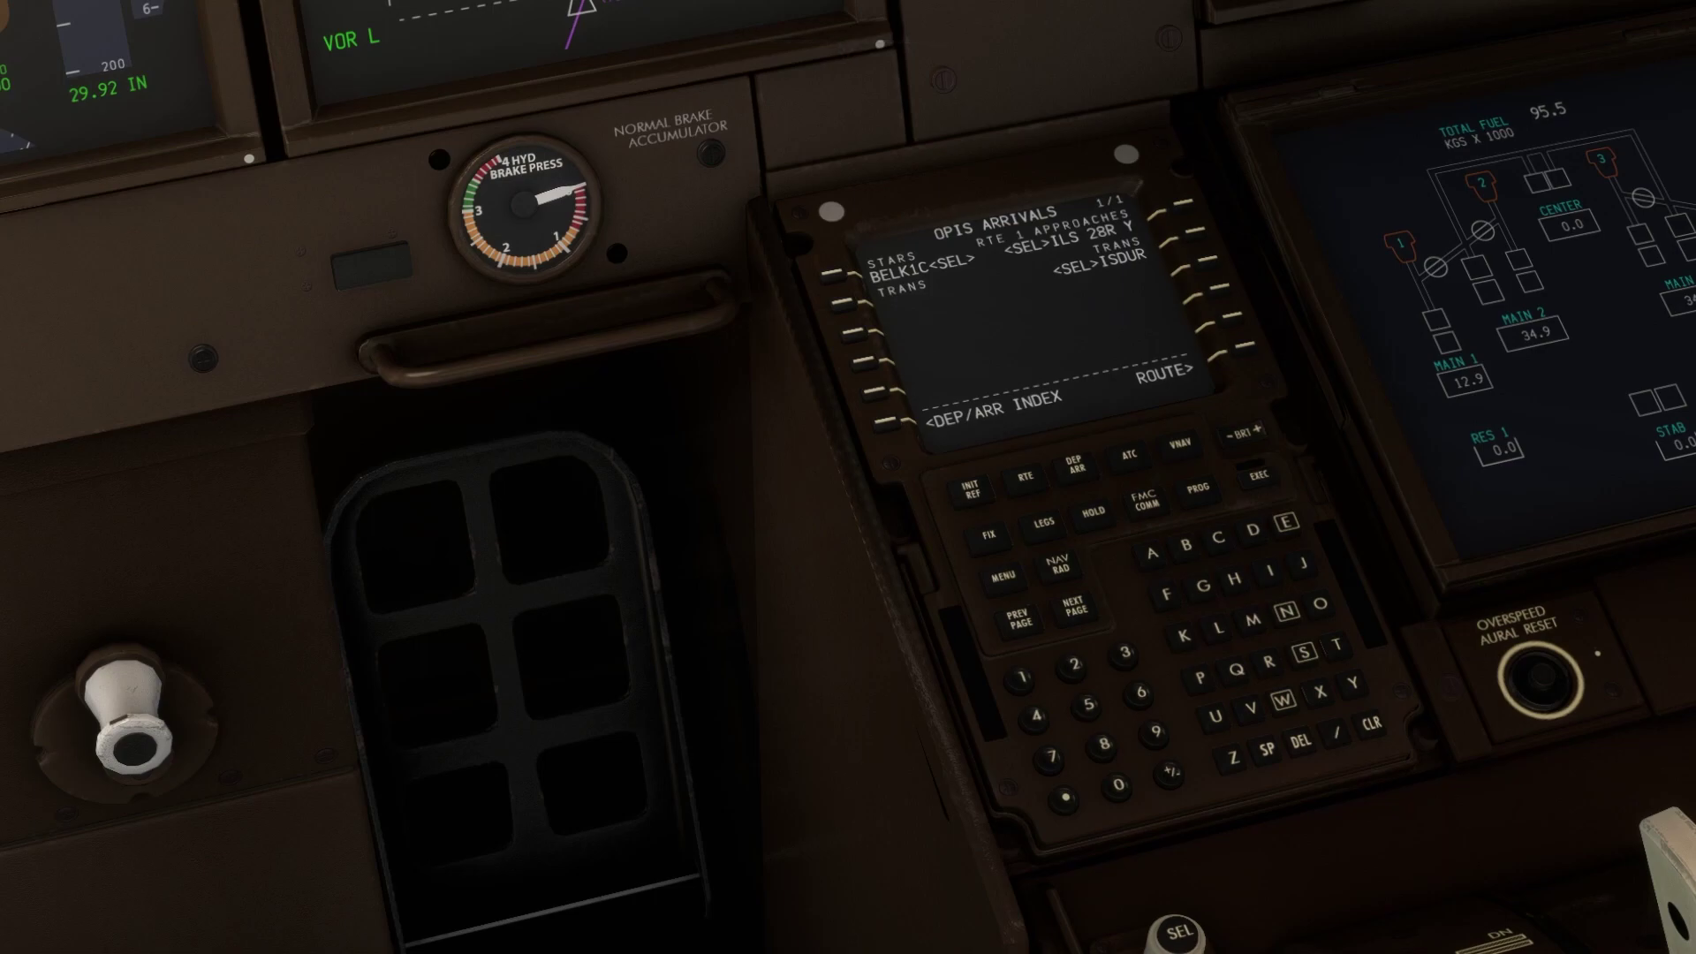
Page through the route 1 legs to check the waypoints, altitude constraints and any discontinuity.
{"action": "left_click", "coordinate": [1044, 530]}
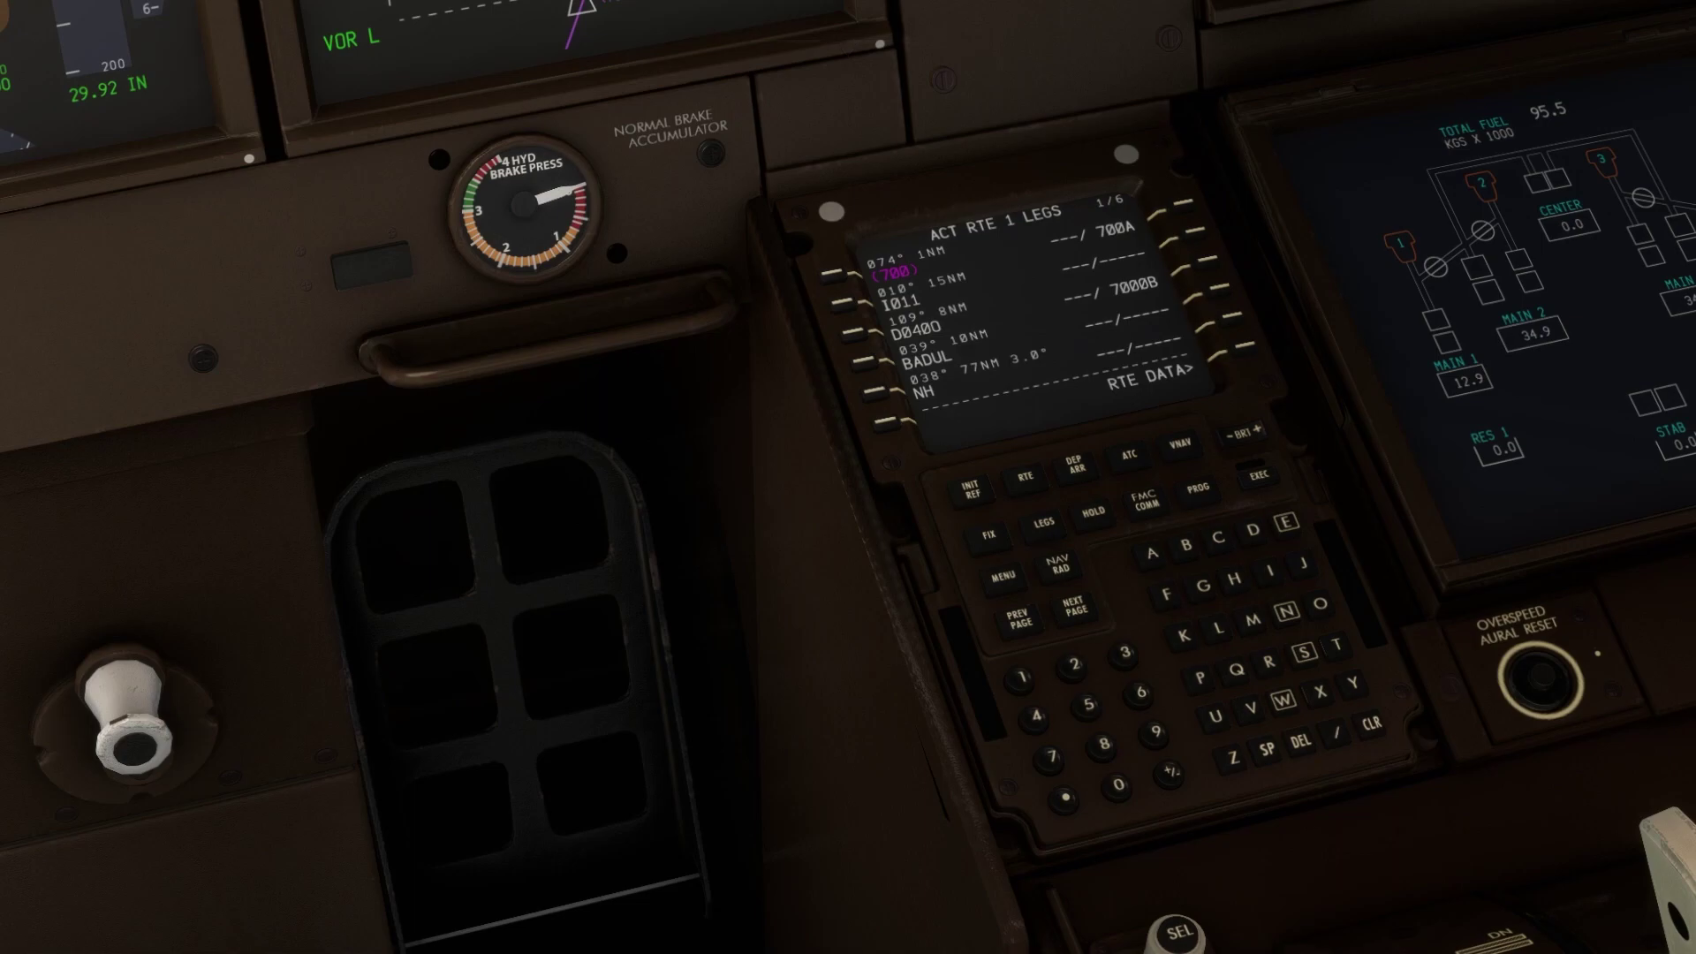
{"action": "left_click", "coordinate": [1088, 610]}
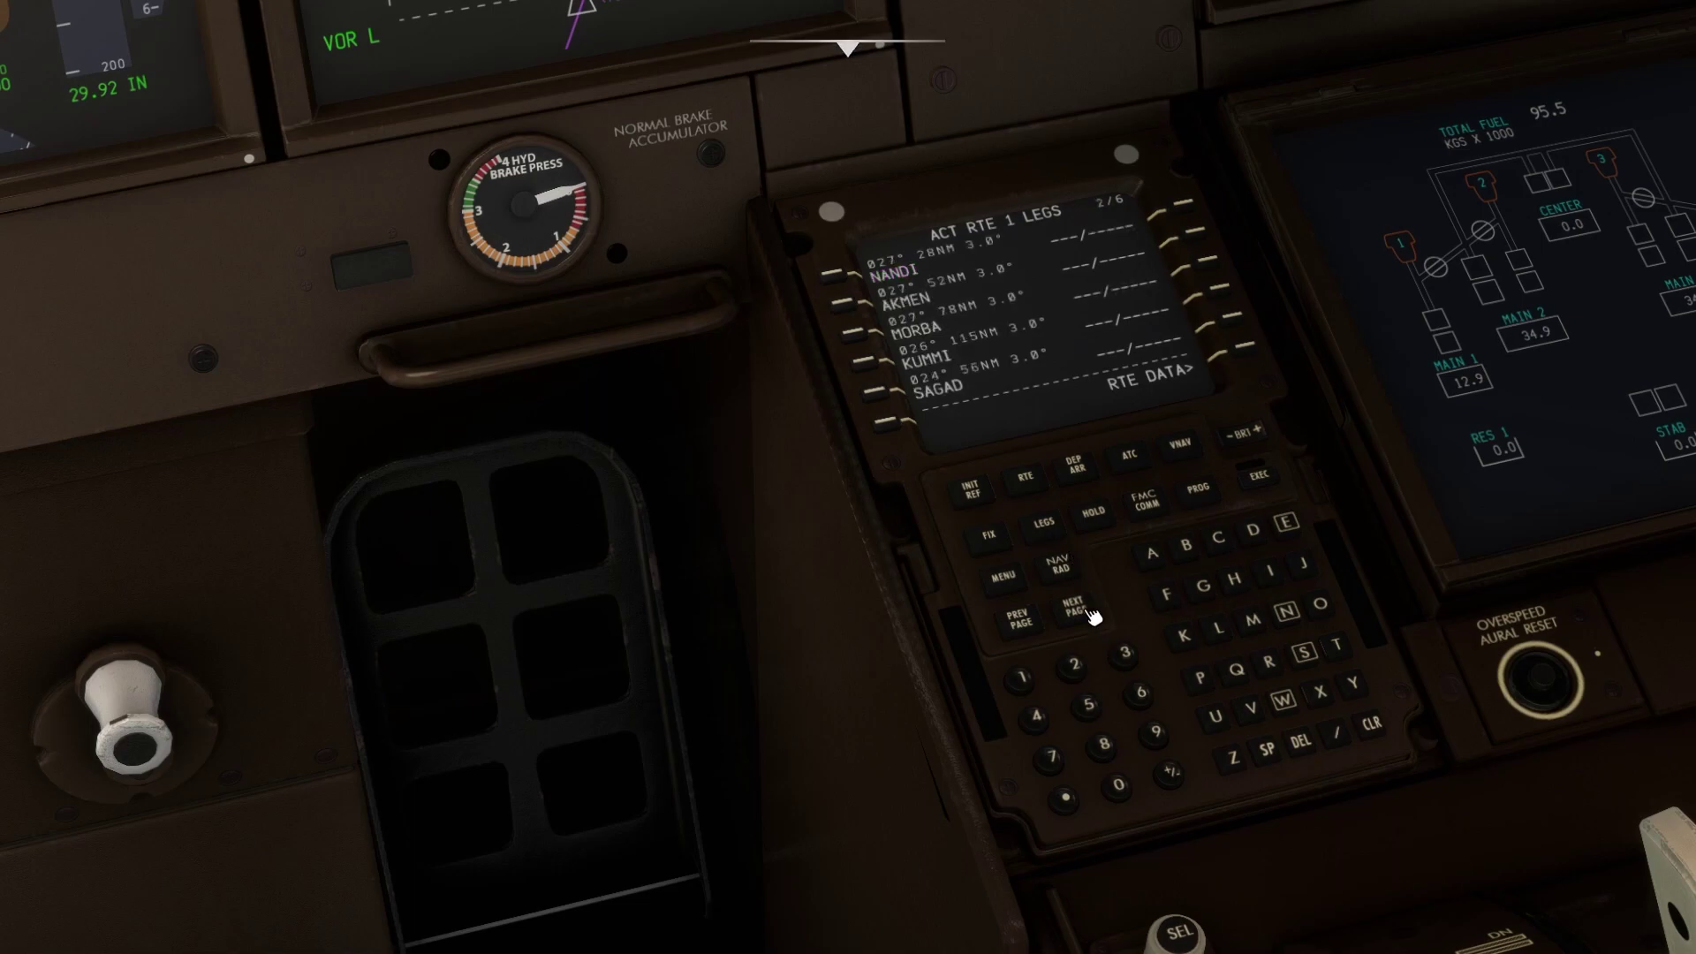
{"action": "left_click", "coordinate": [1088, 609]}
{"action": "left_click", "coordinate": [1092, 613]}
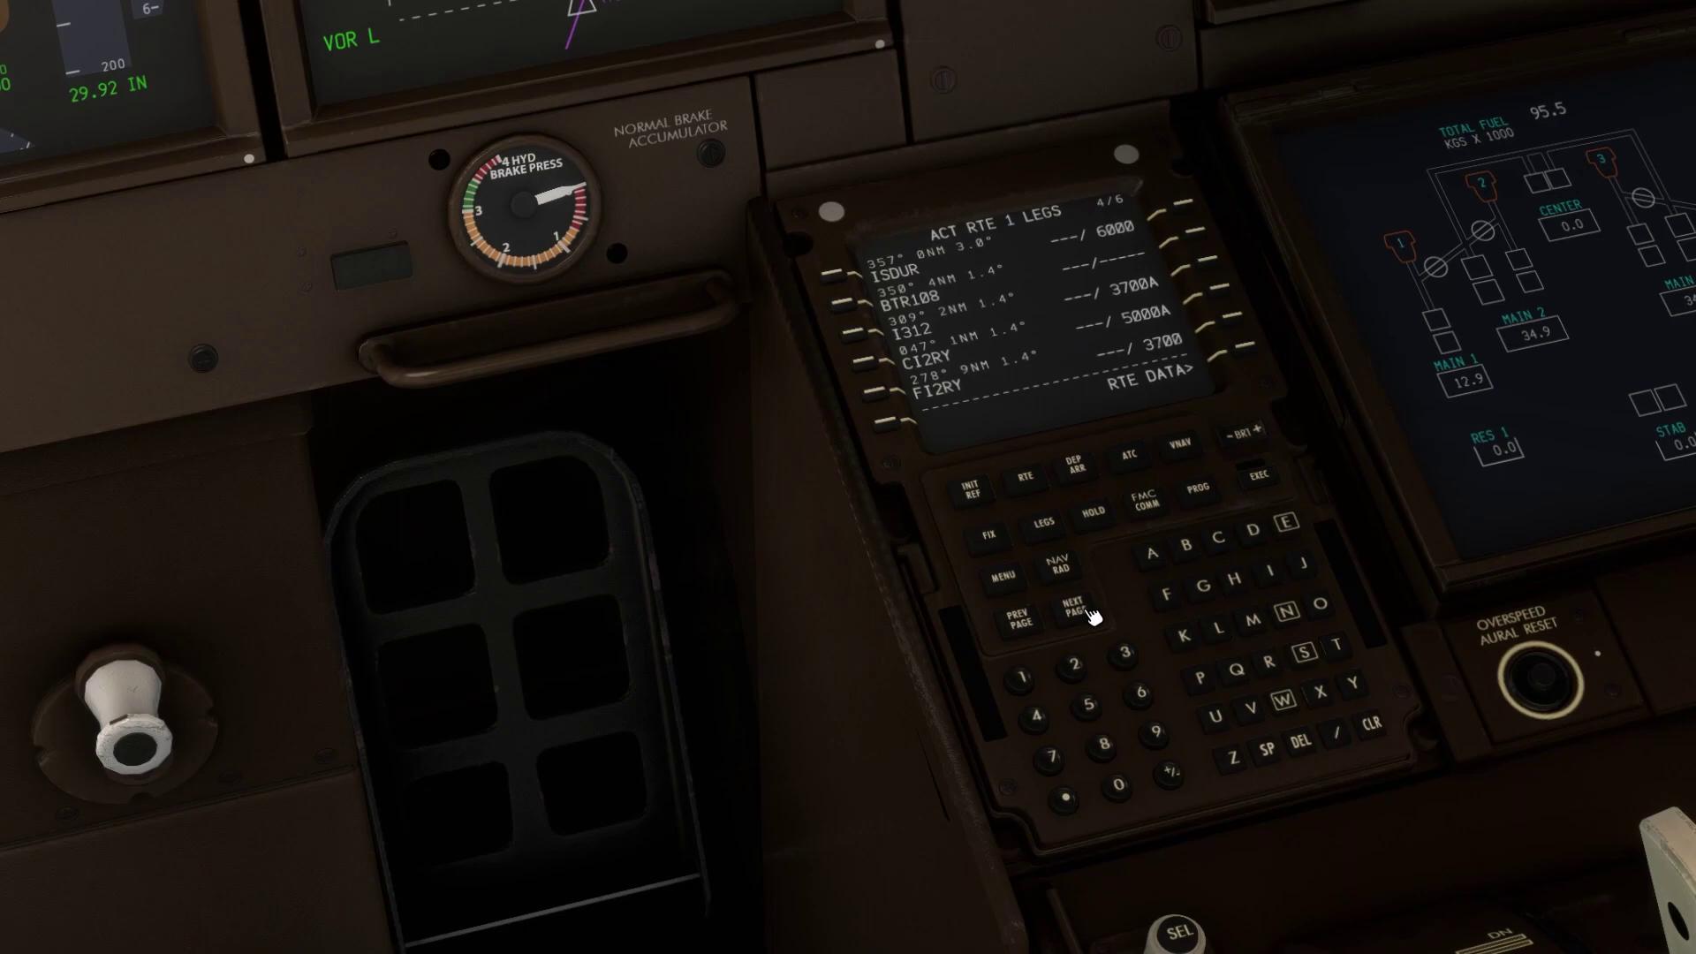
{"action": "left_click", "coordinate": [1022, 621]}
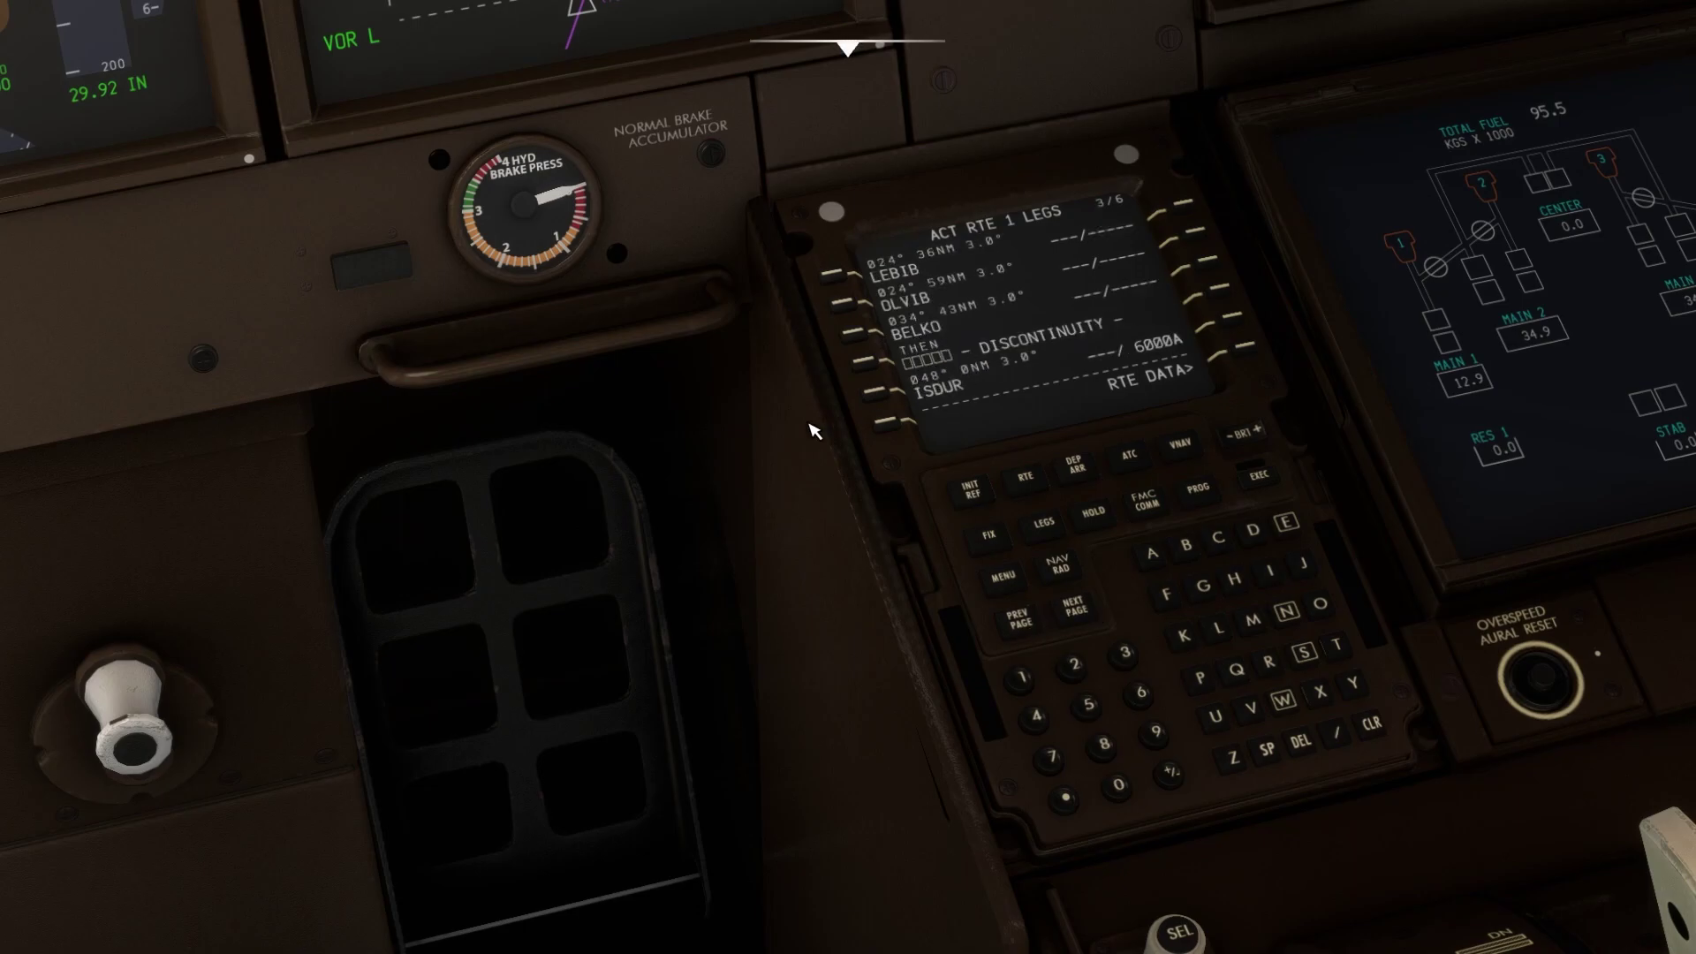
Set the captain's navigation display range to 80.
{"action": "key", "text": "KP_1"}
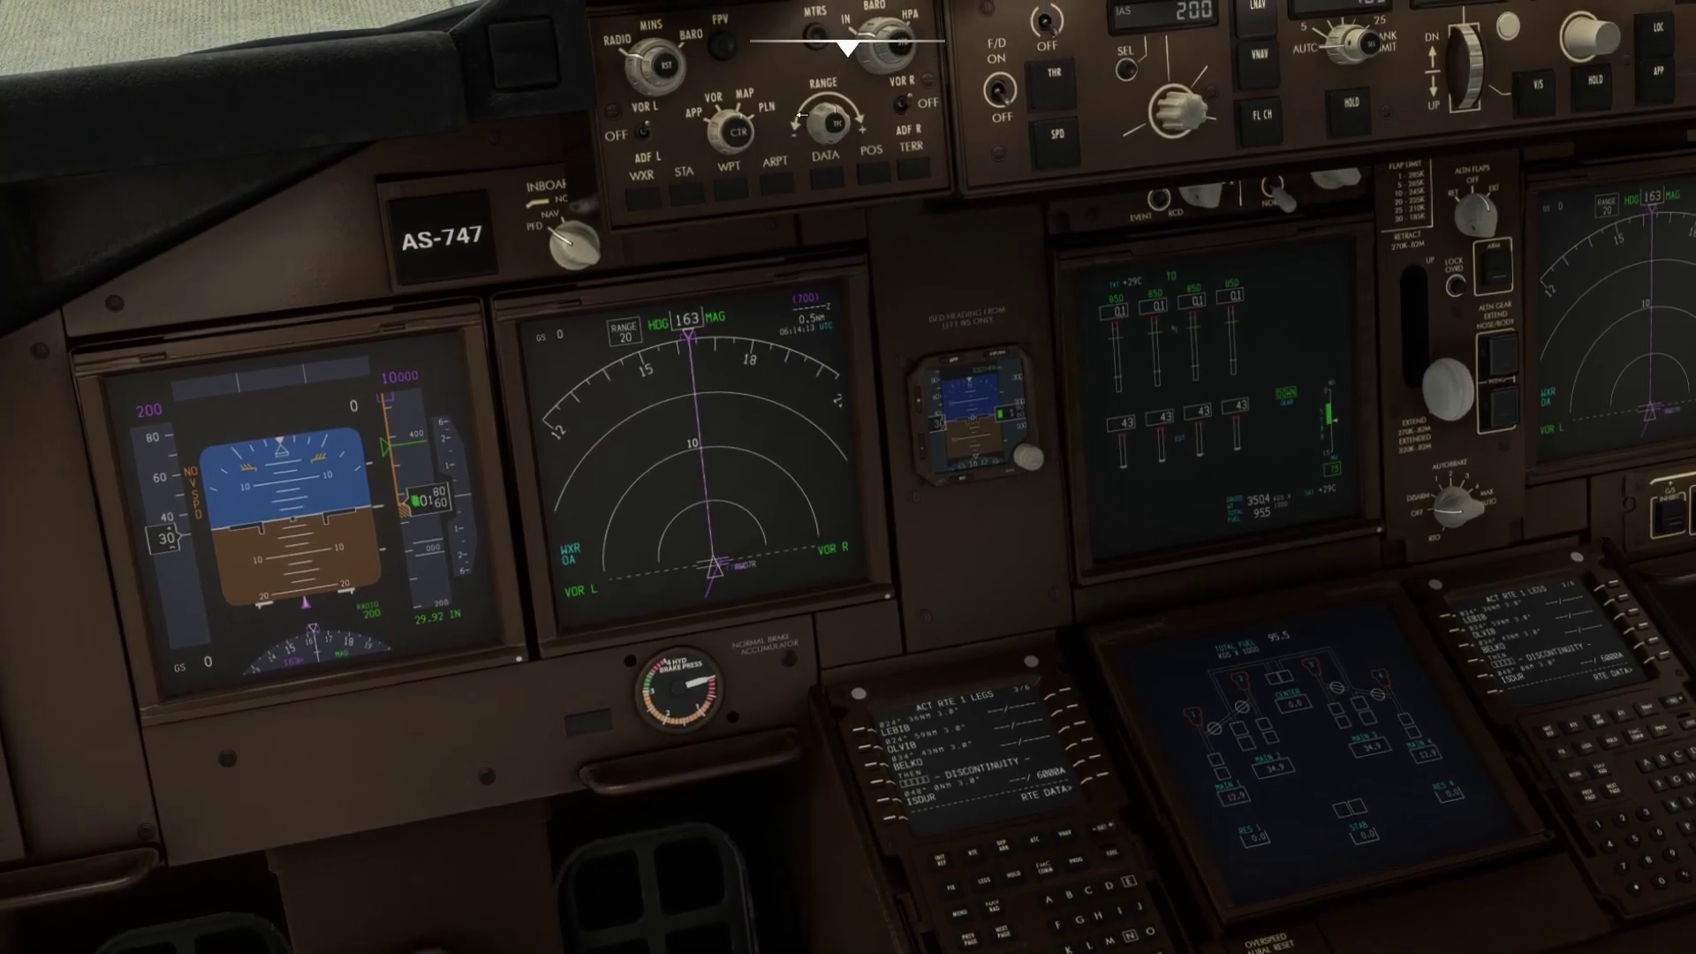
{"action": "scroll", "coordinate": [804, 116], "scroll_direction": "up", "scroll_amount": 2}
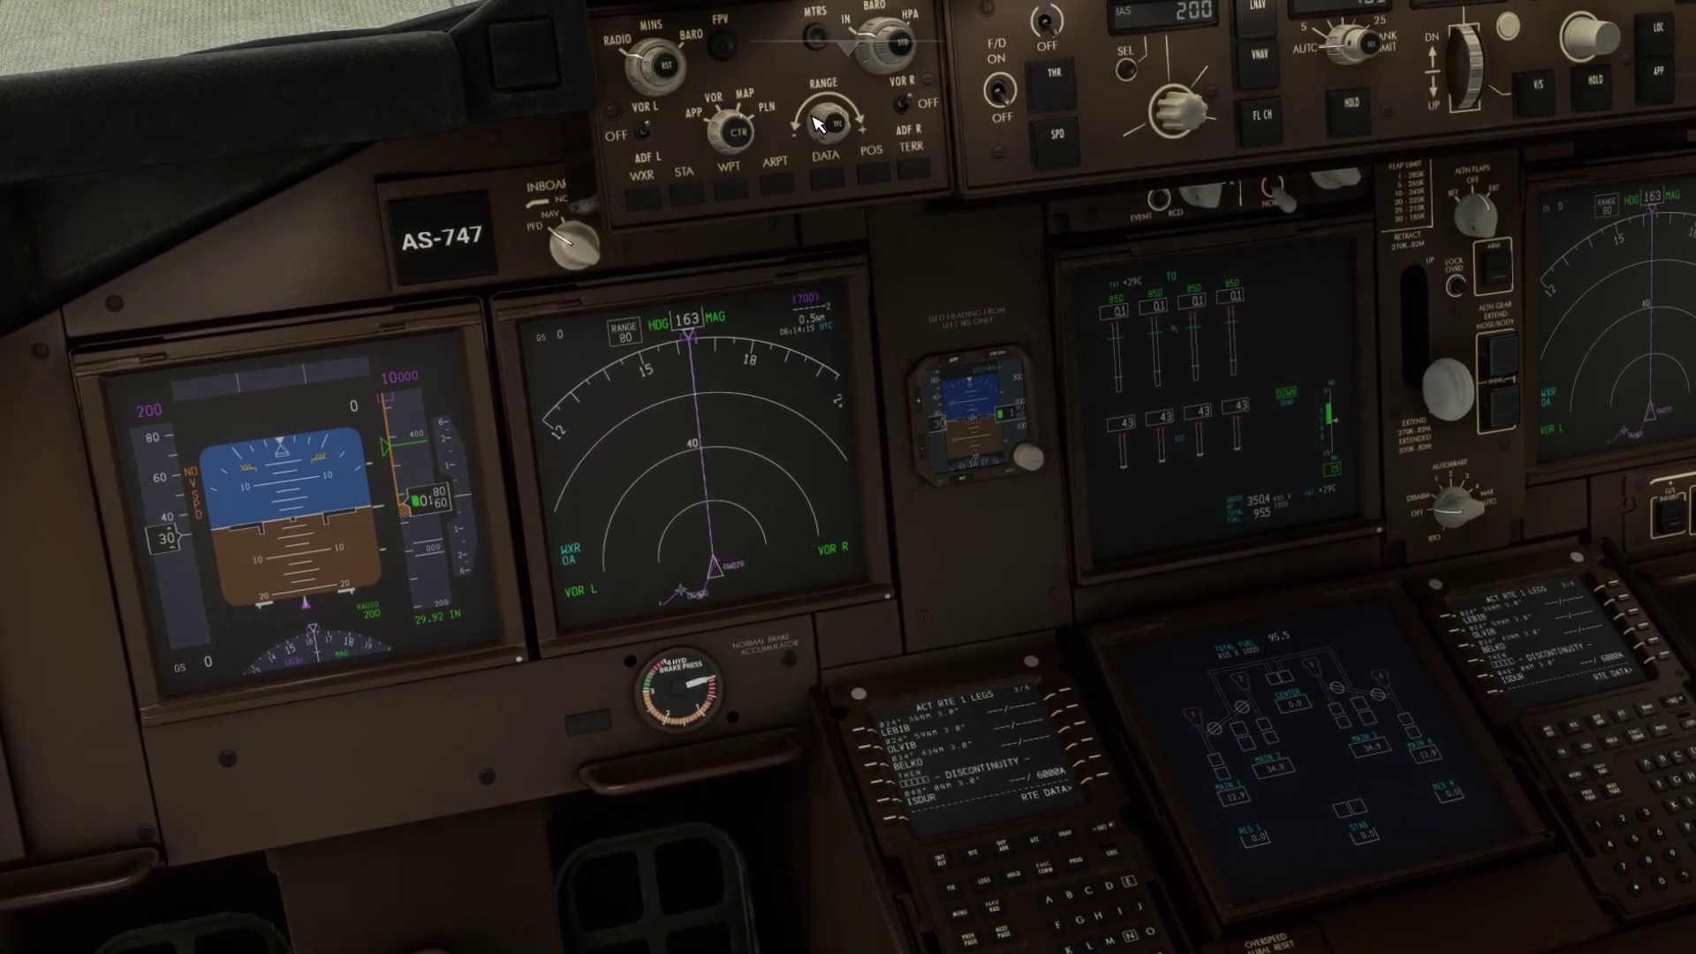
{"action": "key", "text": "KP_2"}
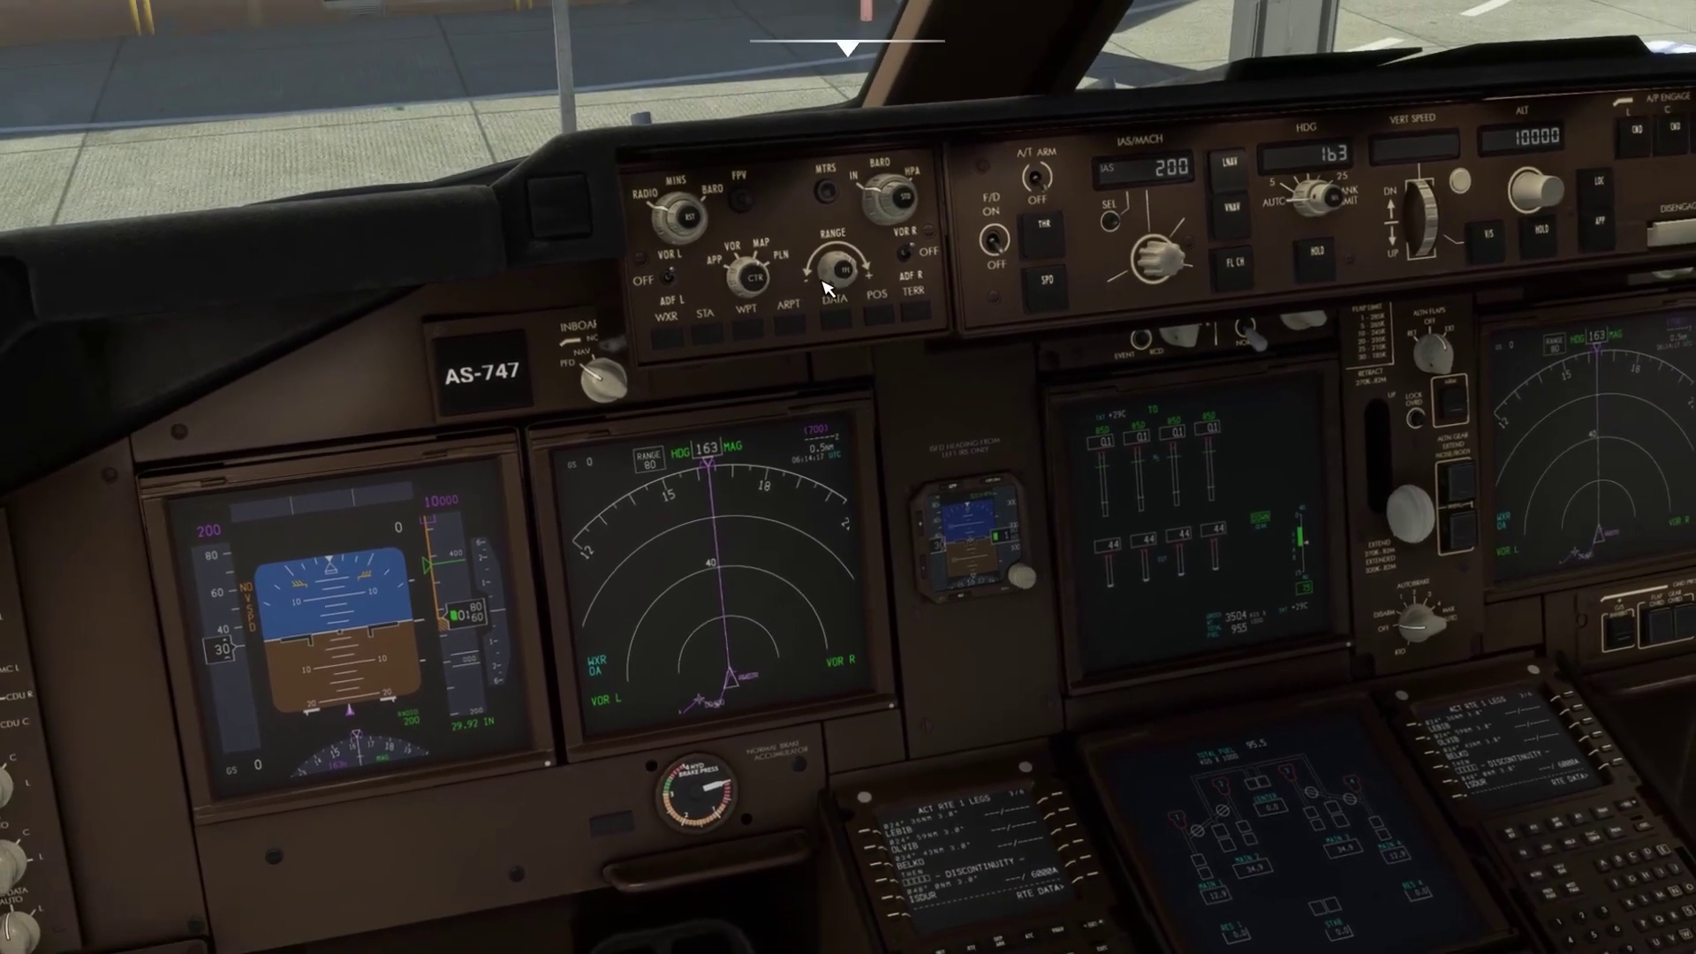
Set the captain's navigation display range to 160 and switch it to plan (PLN) mode.
{"action": "left_click", "coordinate": [864, 272]}
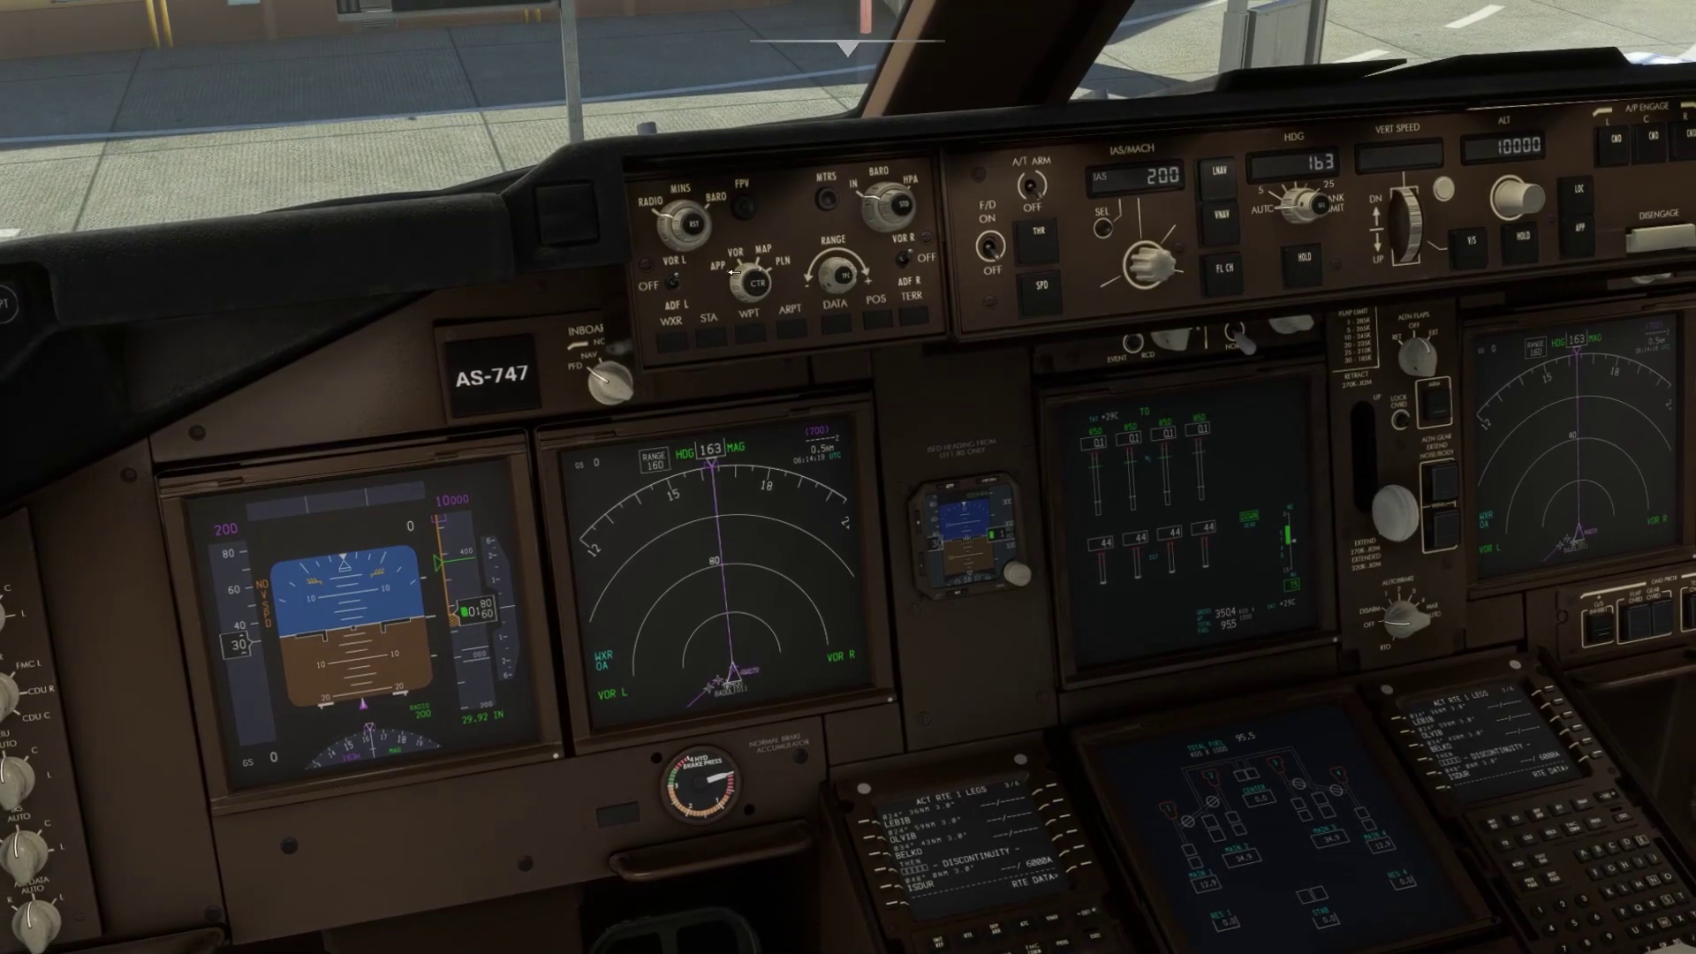
{"action": "left_click", "coordinate": [780, 277]}
{"action": "left_click", "coordinate": [730, 275]}
{"action": "scroll", "coordinate": [802, 321], "scroll_direction": "up", "scroll_amount": 5}
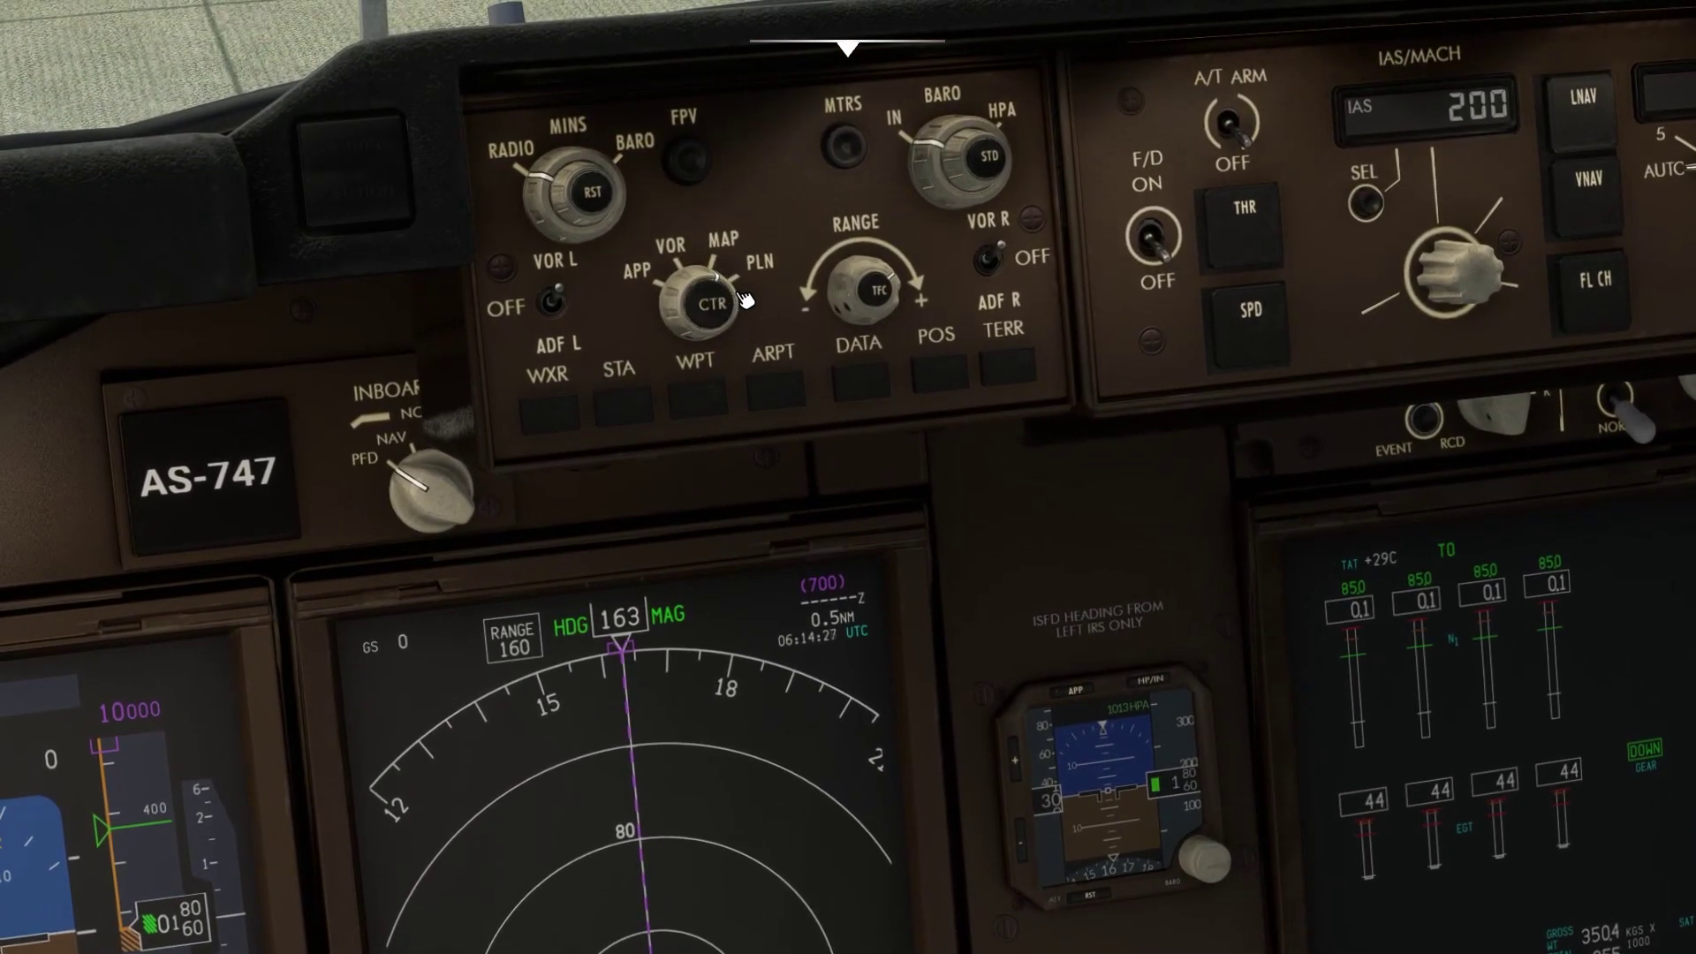
{"action": "left_click", "coordinate": [741, 291]}
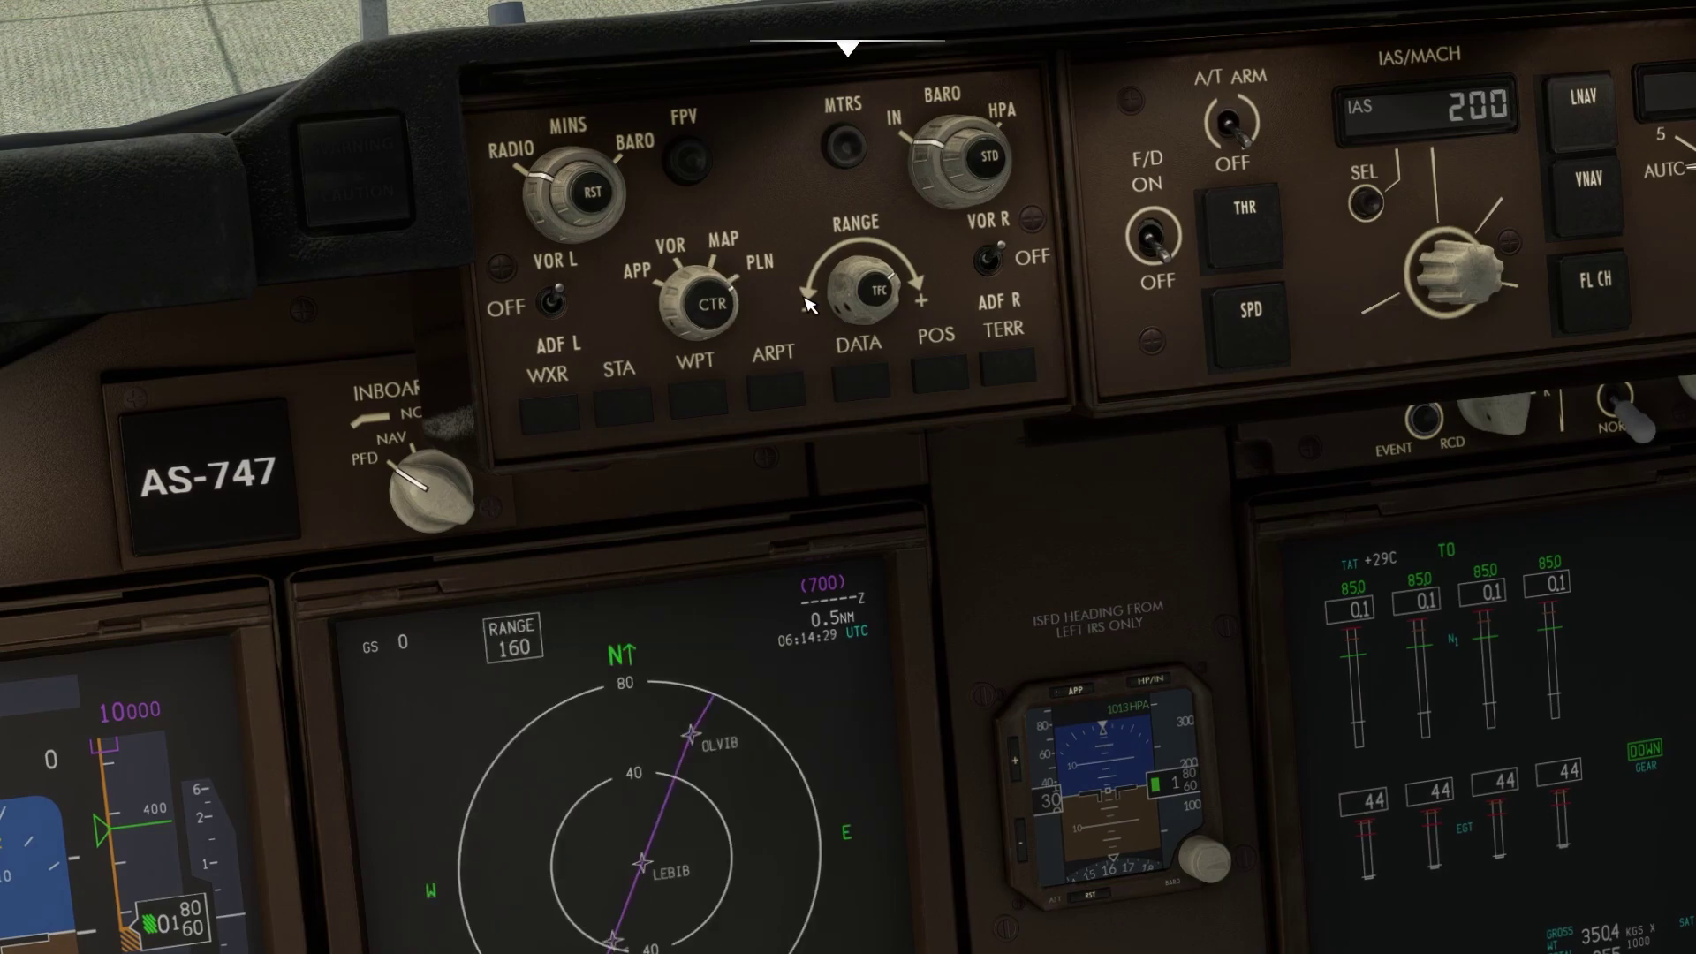
Advance to the next route 1 legs page and examine the gap between BELKO and the arrival on the navigation display.
{"action": "scroll", "coordinate": [784, 734], "scroll_direction": "down", "scroll_amount": 5}
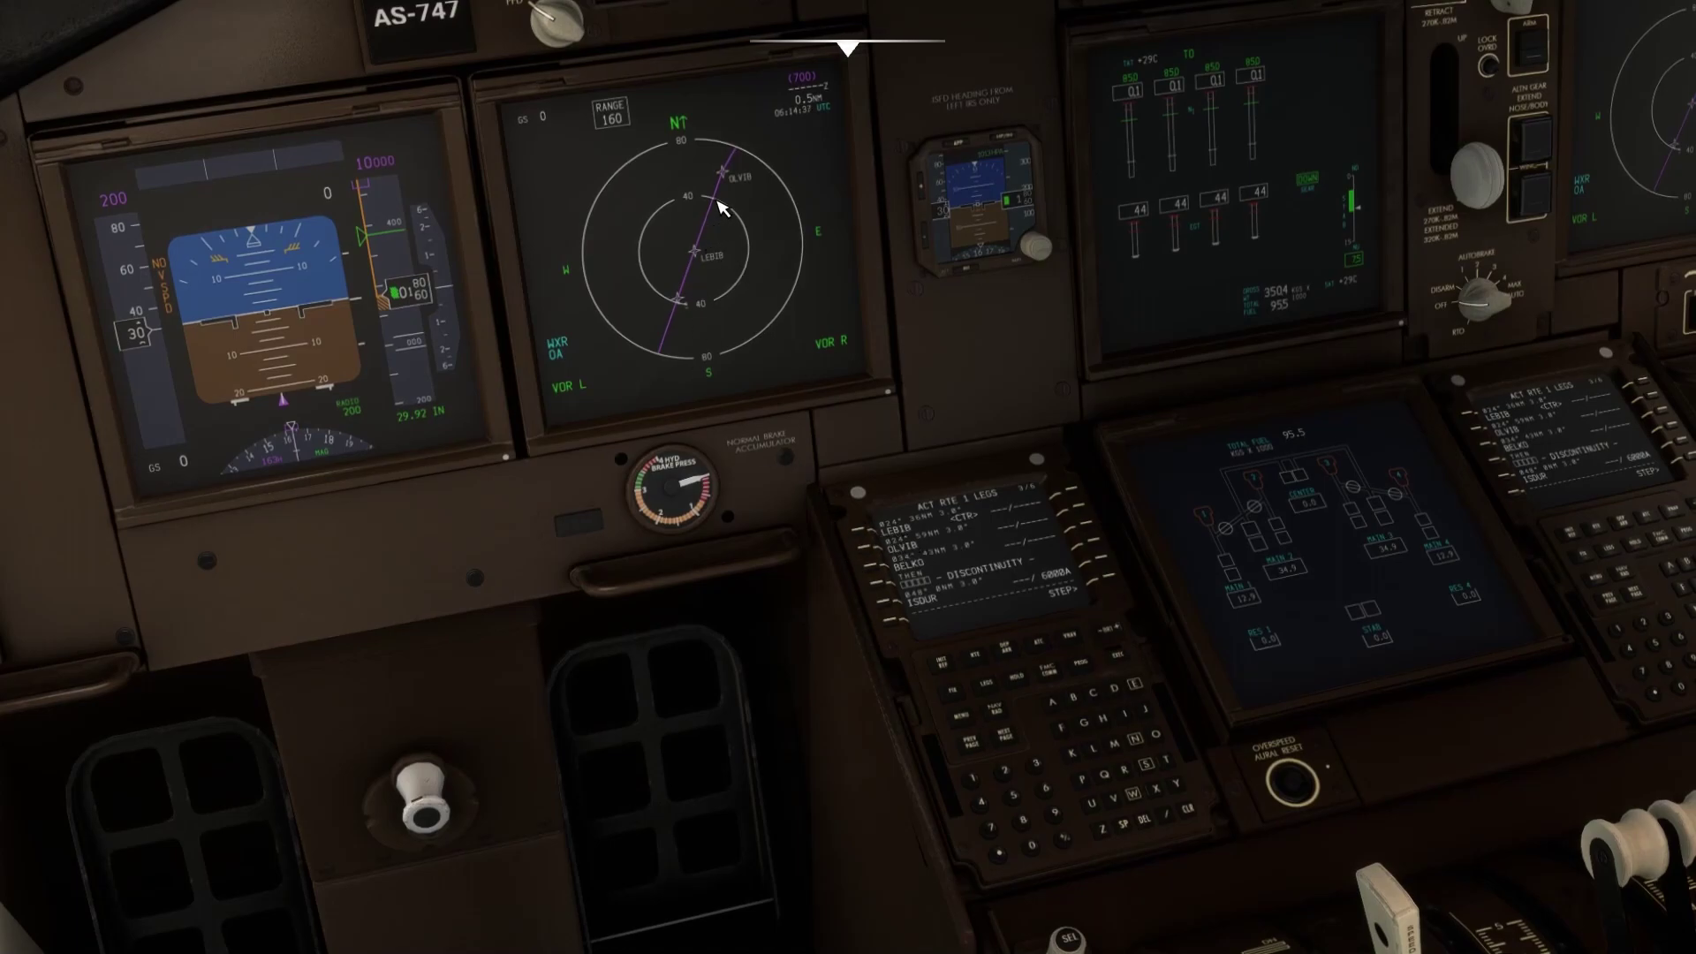
{"action": "left_click", "coordinate": [1005, 740]}
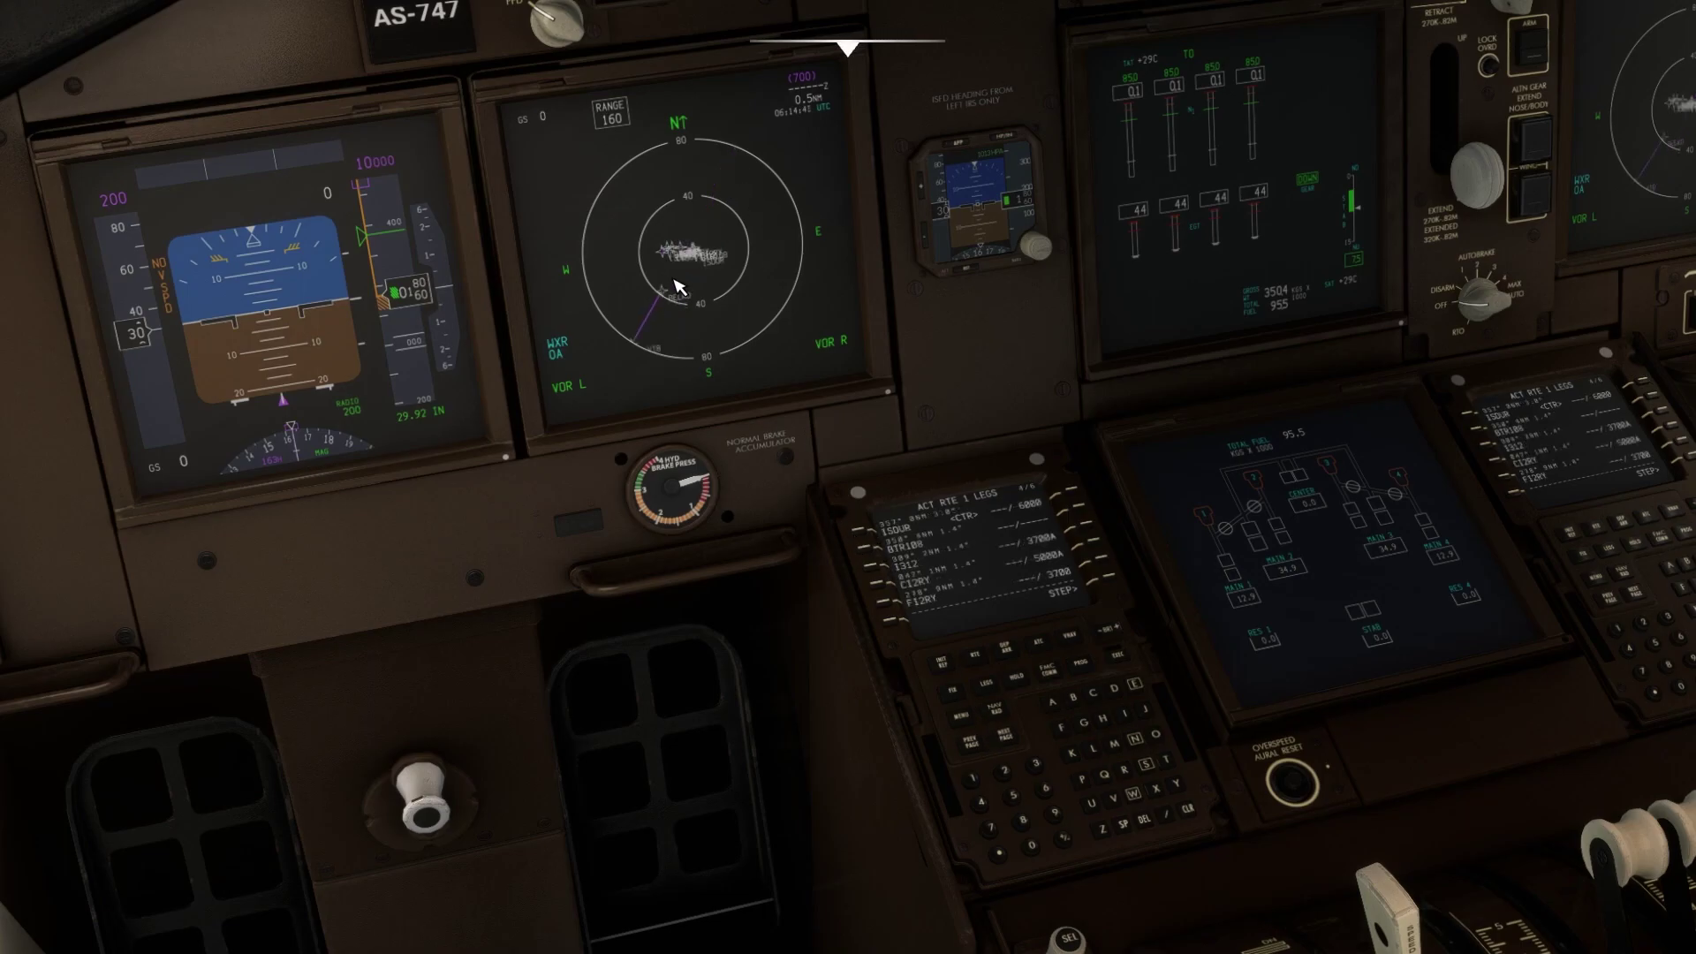
{"action": "scroll", "coordinate": [703, 285], "scroll_direction": "up", "scroll_amount": 5}
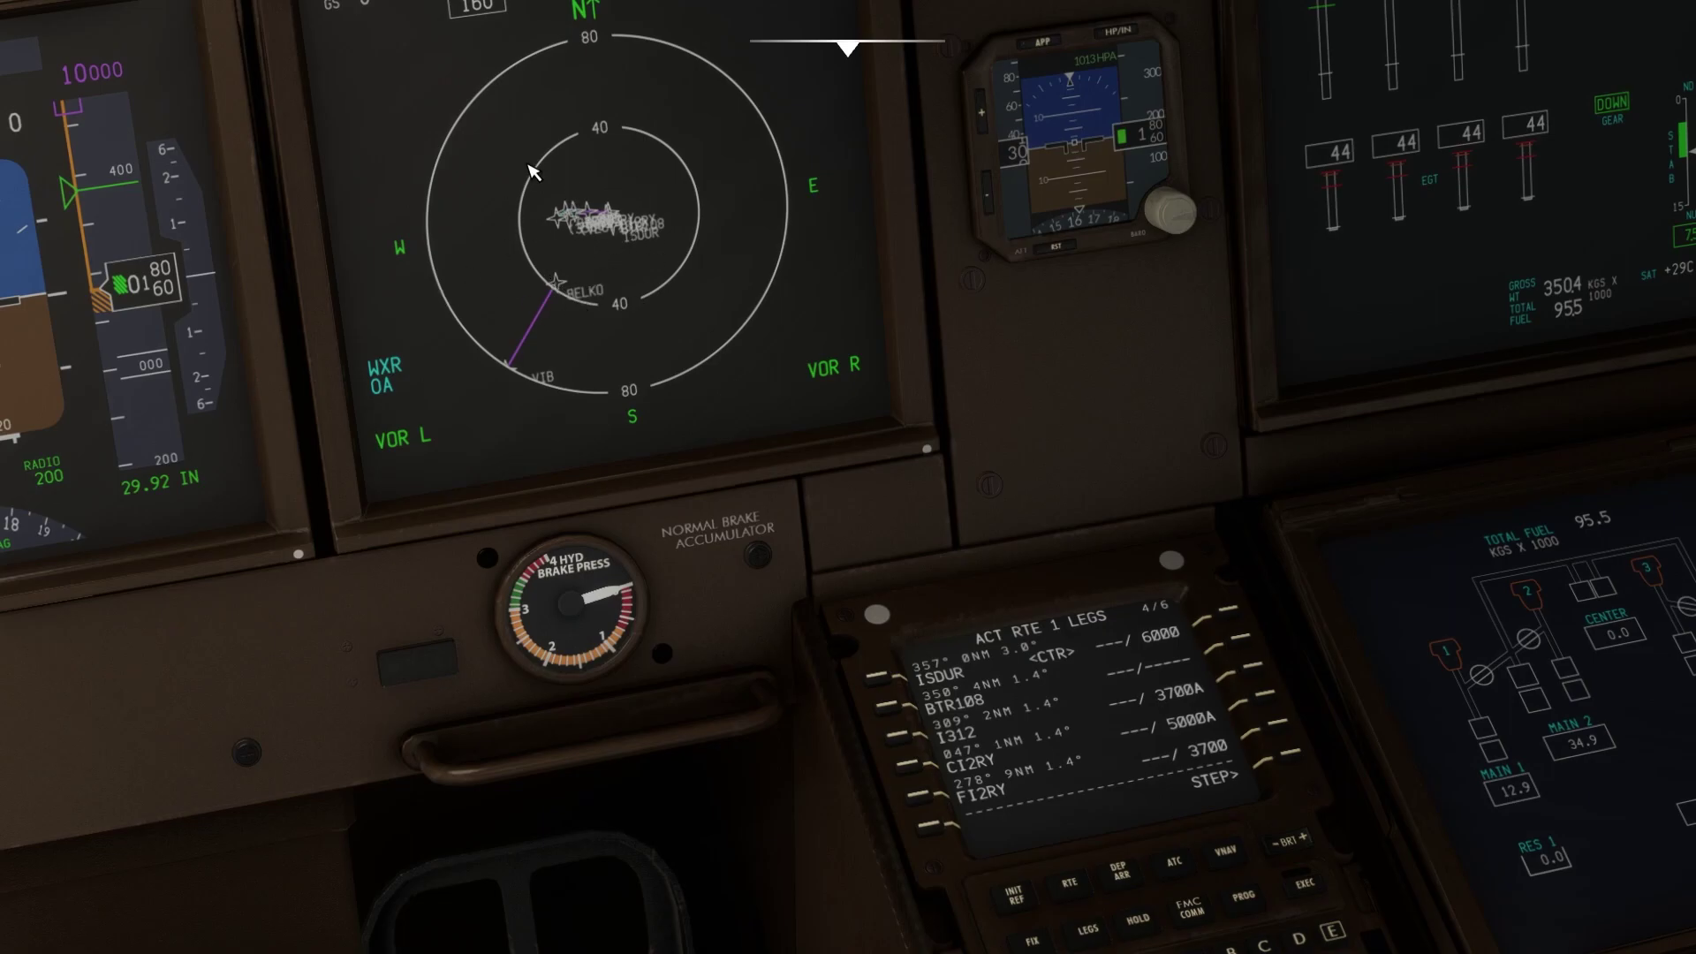
{"action": "scroll", "coordinate": [815, 391], "scroll_direction": "down", "scroll_amount": 3}
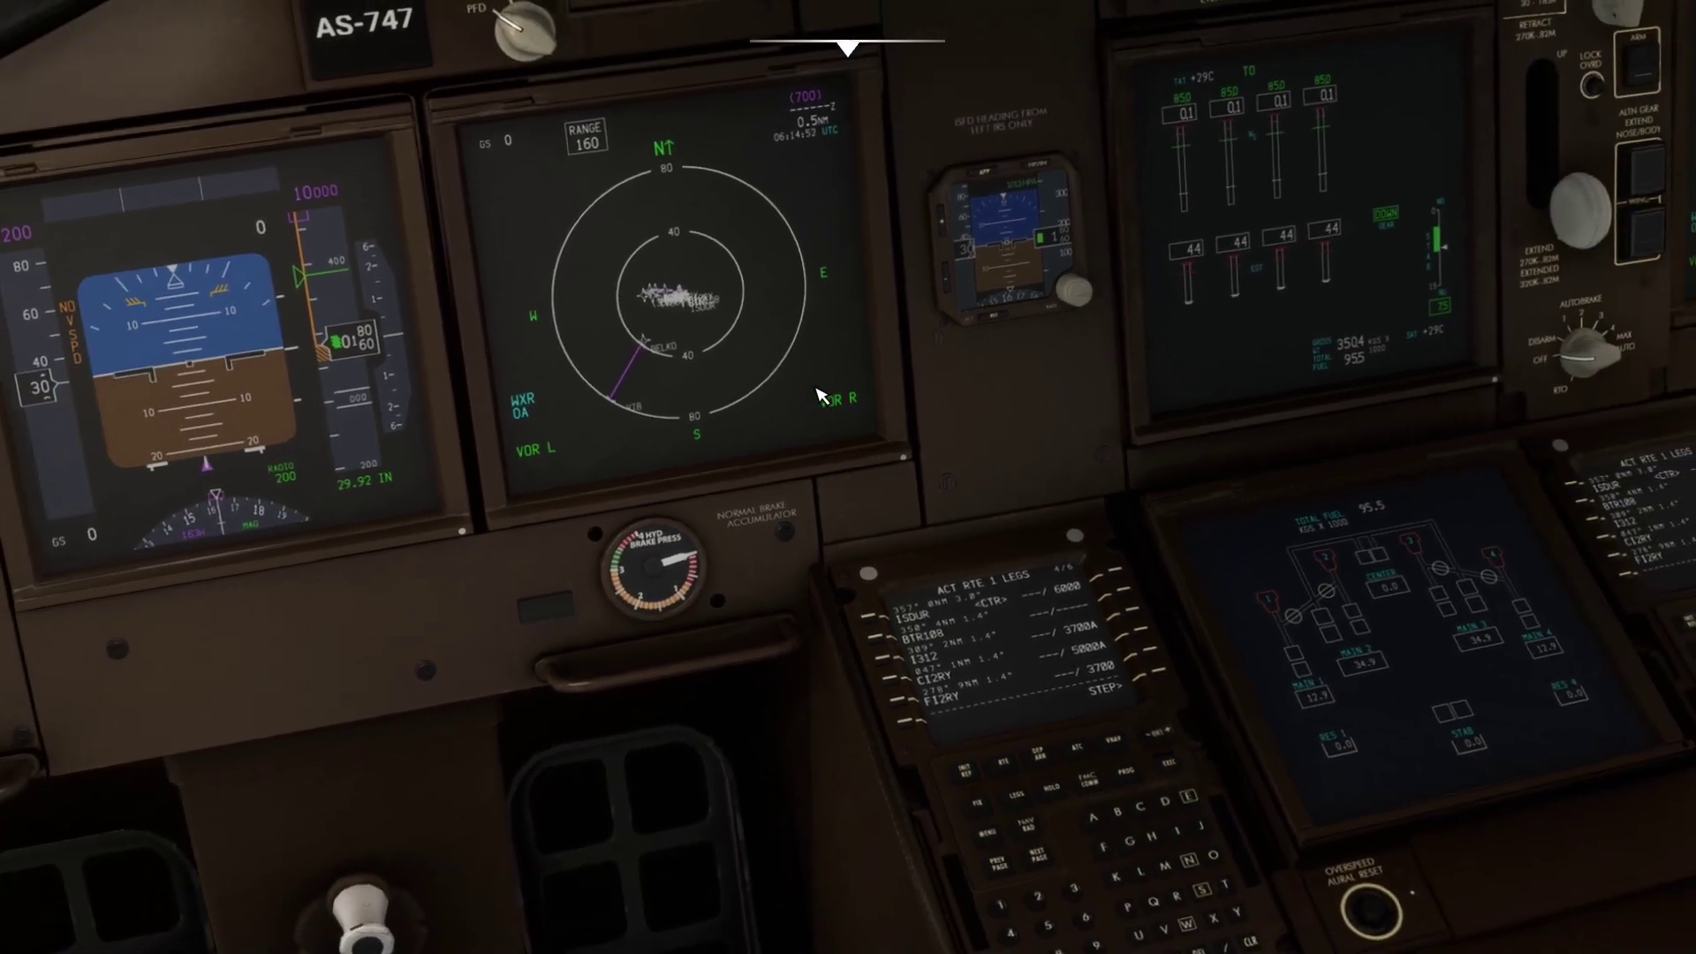
{"action": "scroll", "coordinate": [815, 391], "scroll_direction": "down", "scroll_amount": 5}
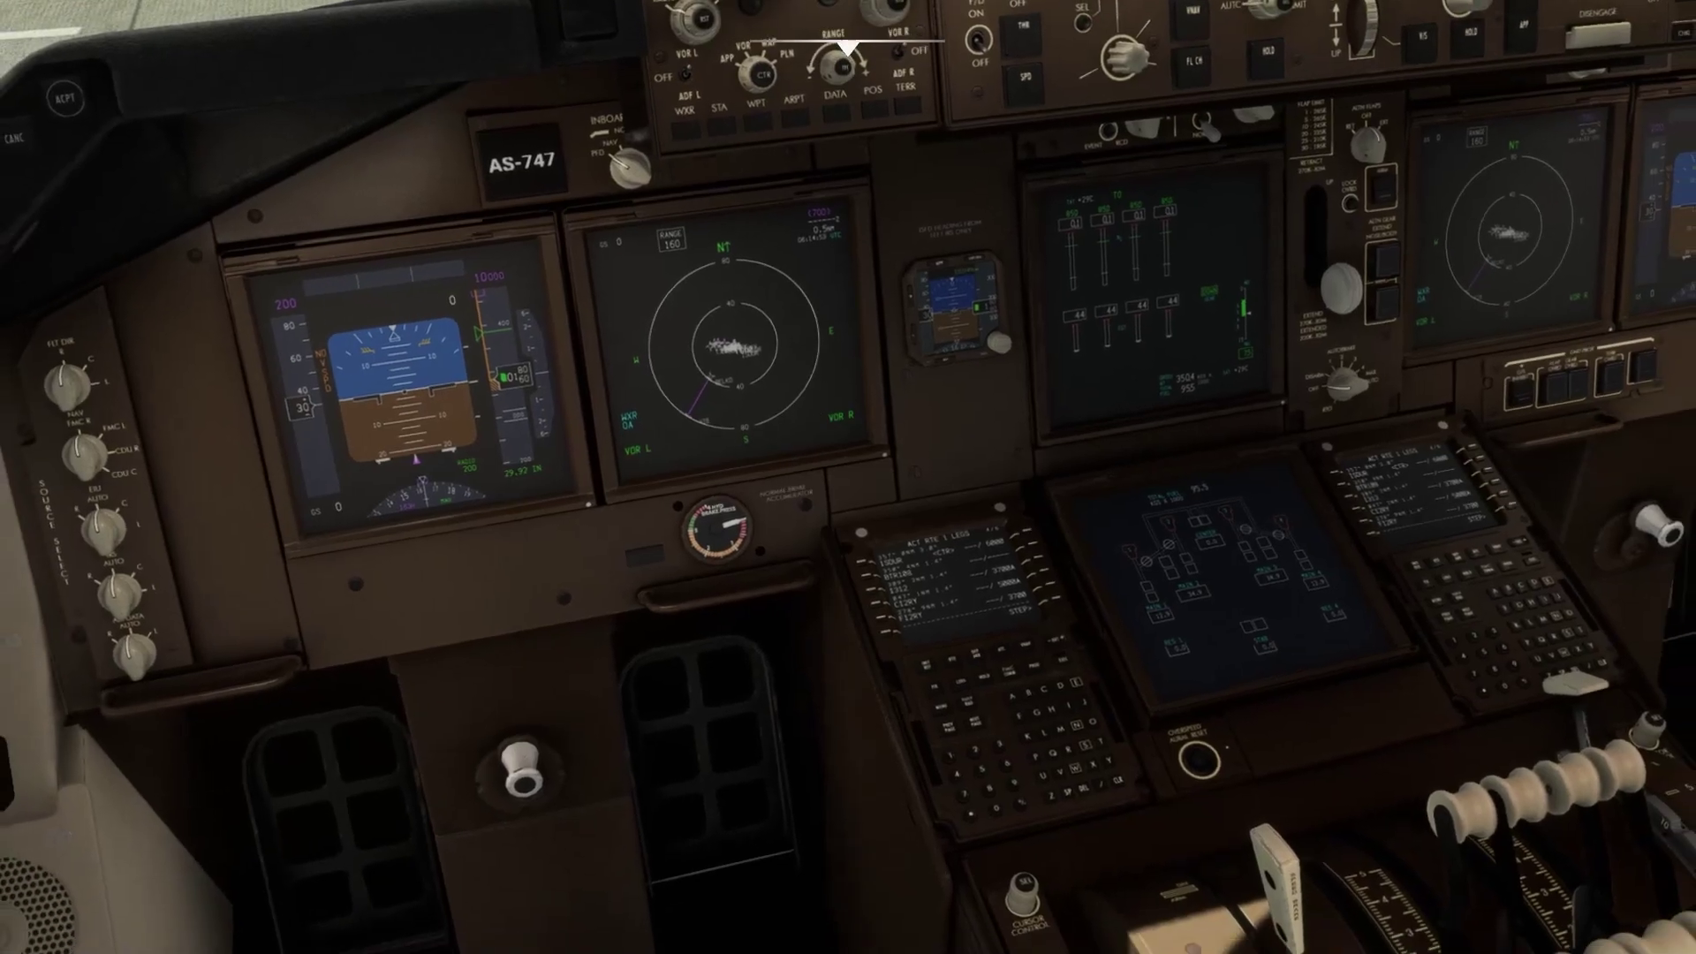
{"action": "scroll", "coordinate": [821, 398], "scroll_direction": "up", "scroll_amount": 3}
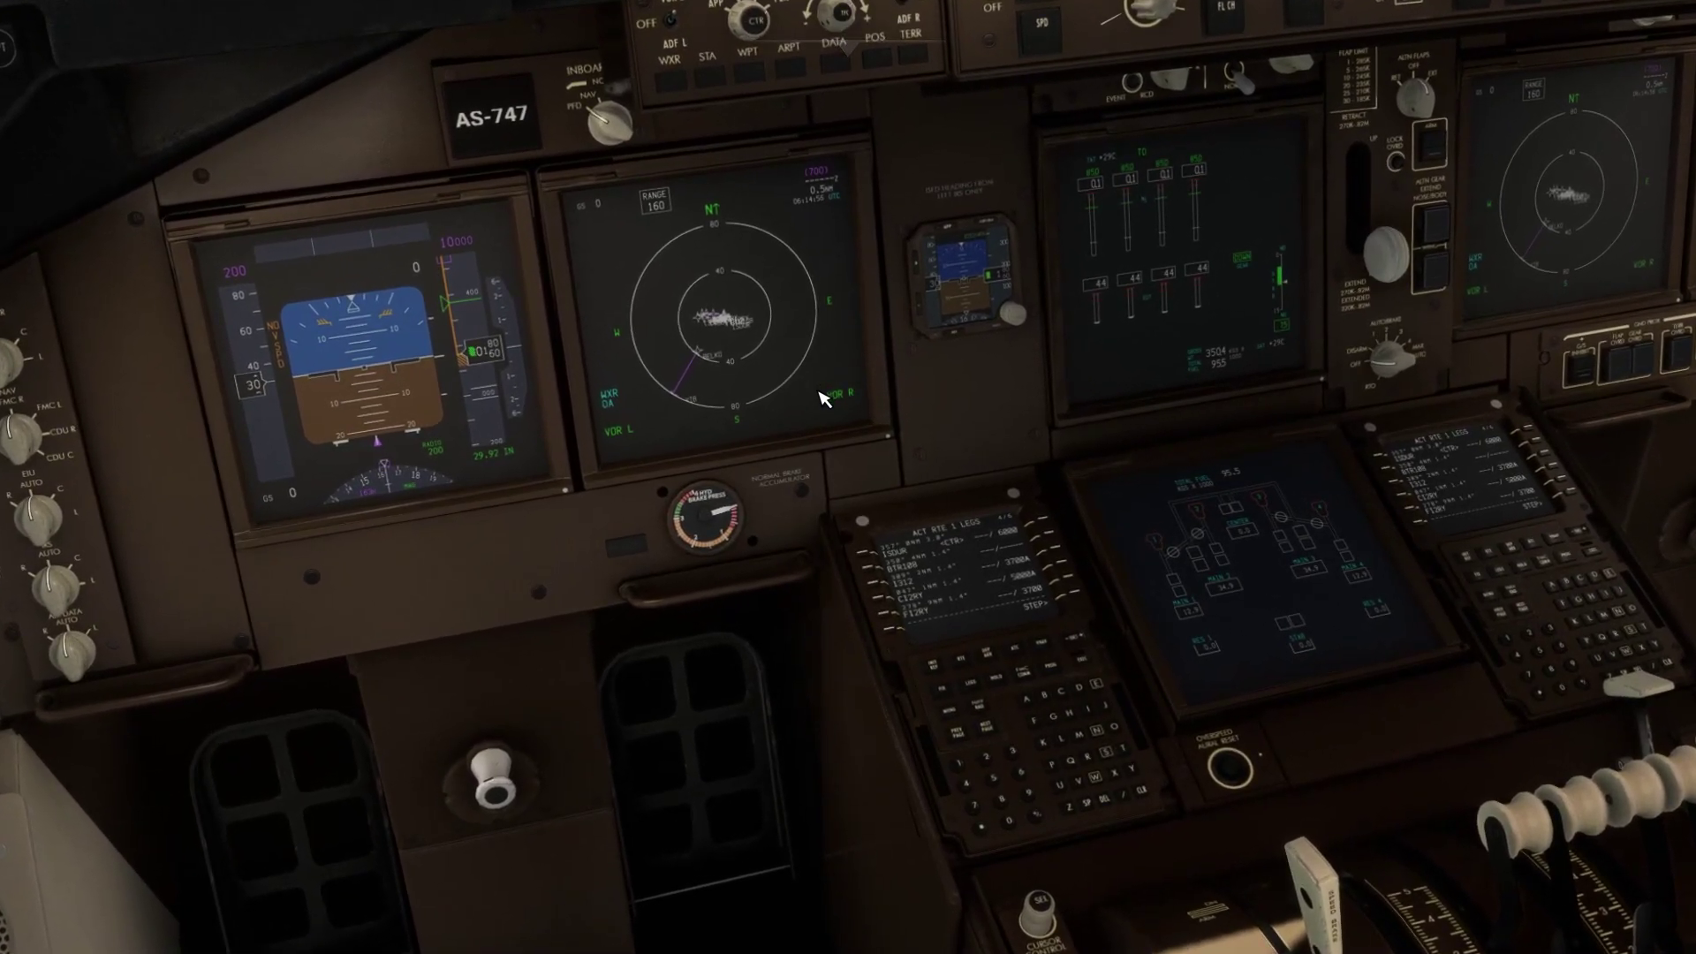
{"action": "scroll", "coordinate": [821, 399], "scroll_direction": "up", "scroll_amount": 4}
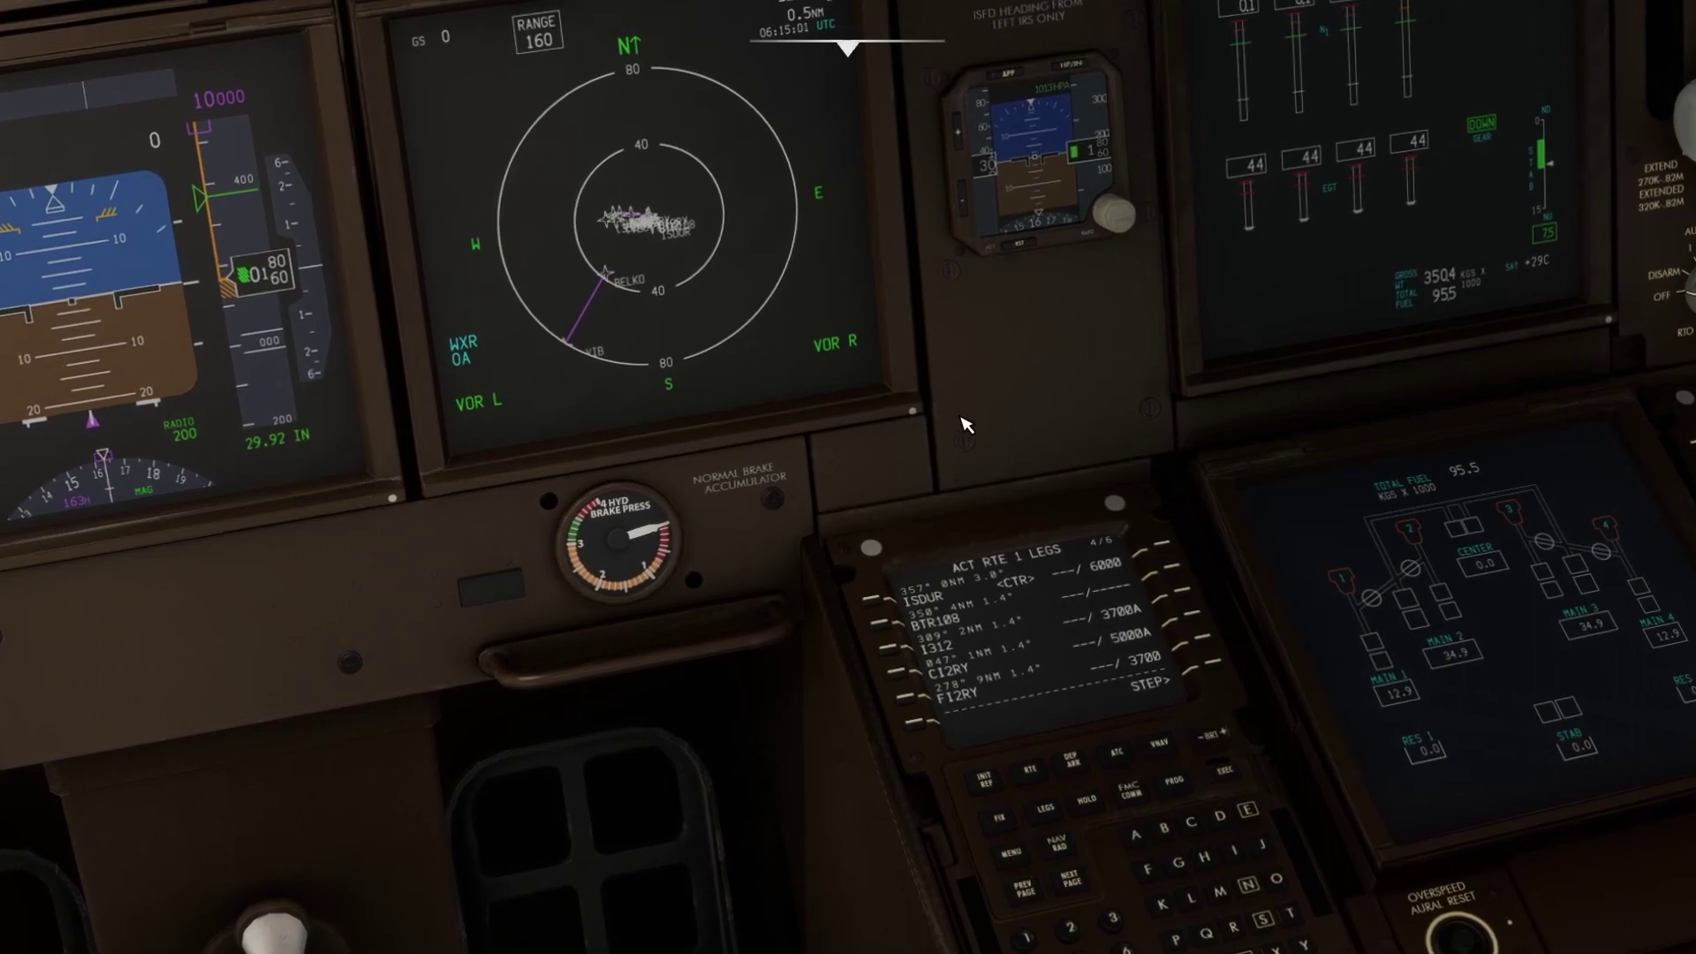
Return to the preceding route 1 legs page, delete the discontinuity between BELKO and ISDUR, and execute the change.
{"action": "key", "text": "Down"}
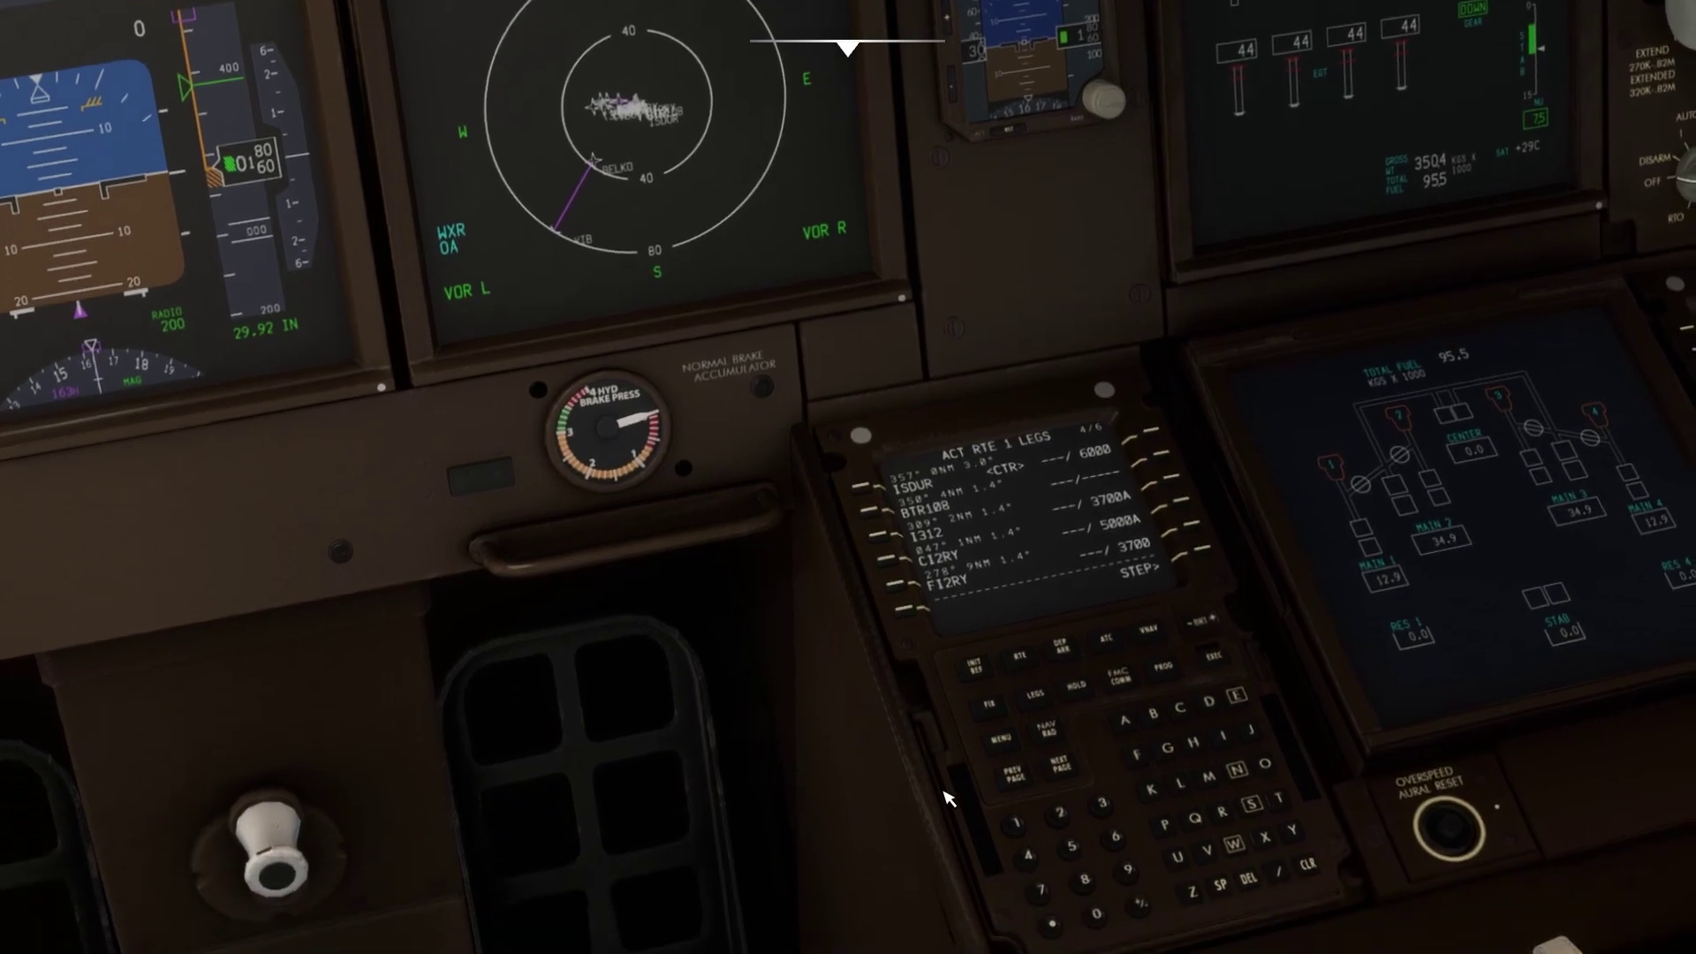
{"action": "left_click", "coordinate": [1014, 766]}
{"action": "key", "text": "Up"}
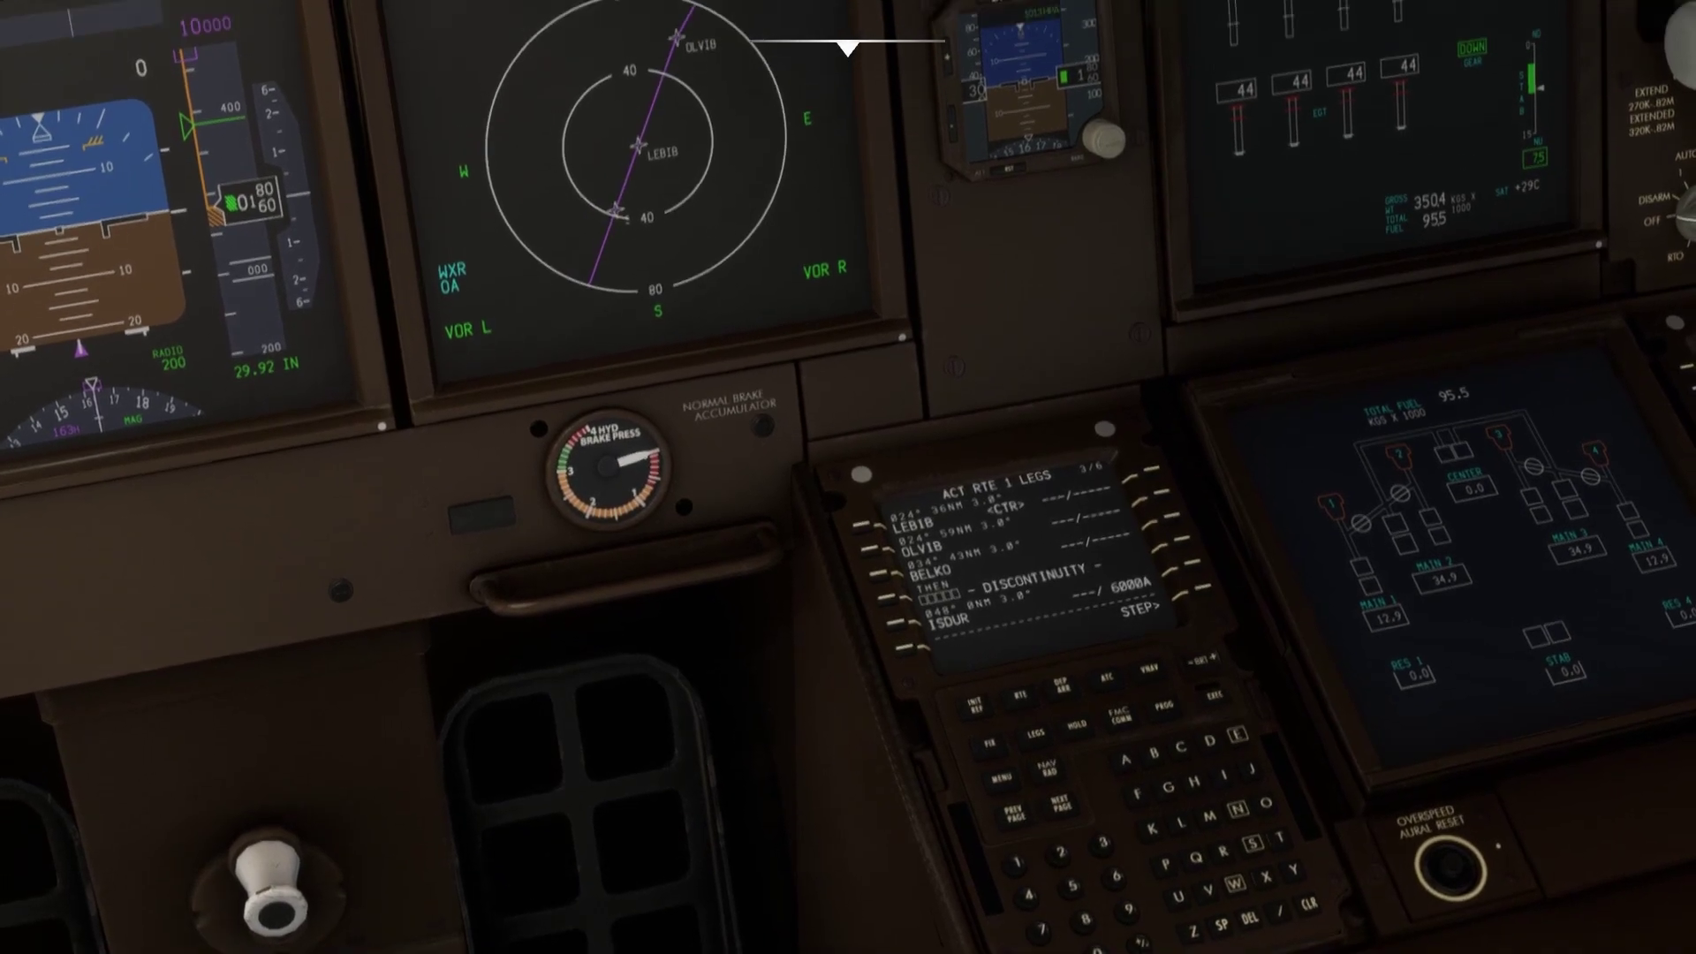
{"action": "key", "text": "Down"}
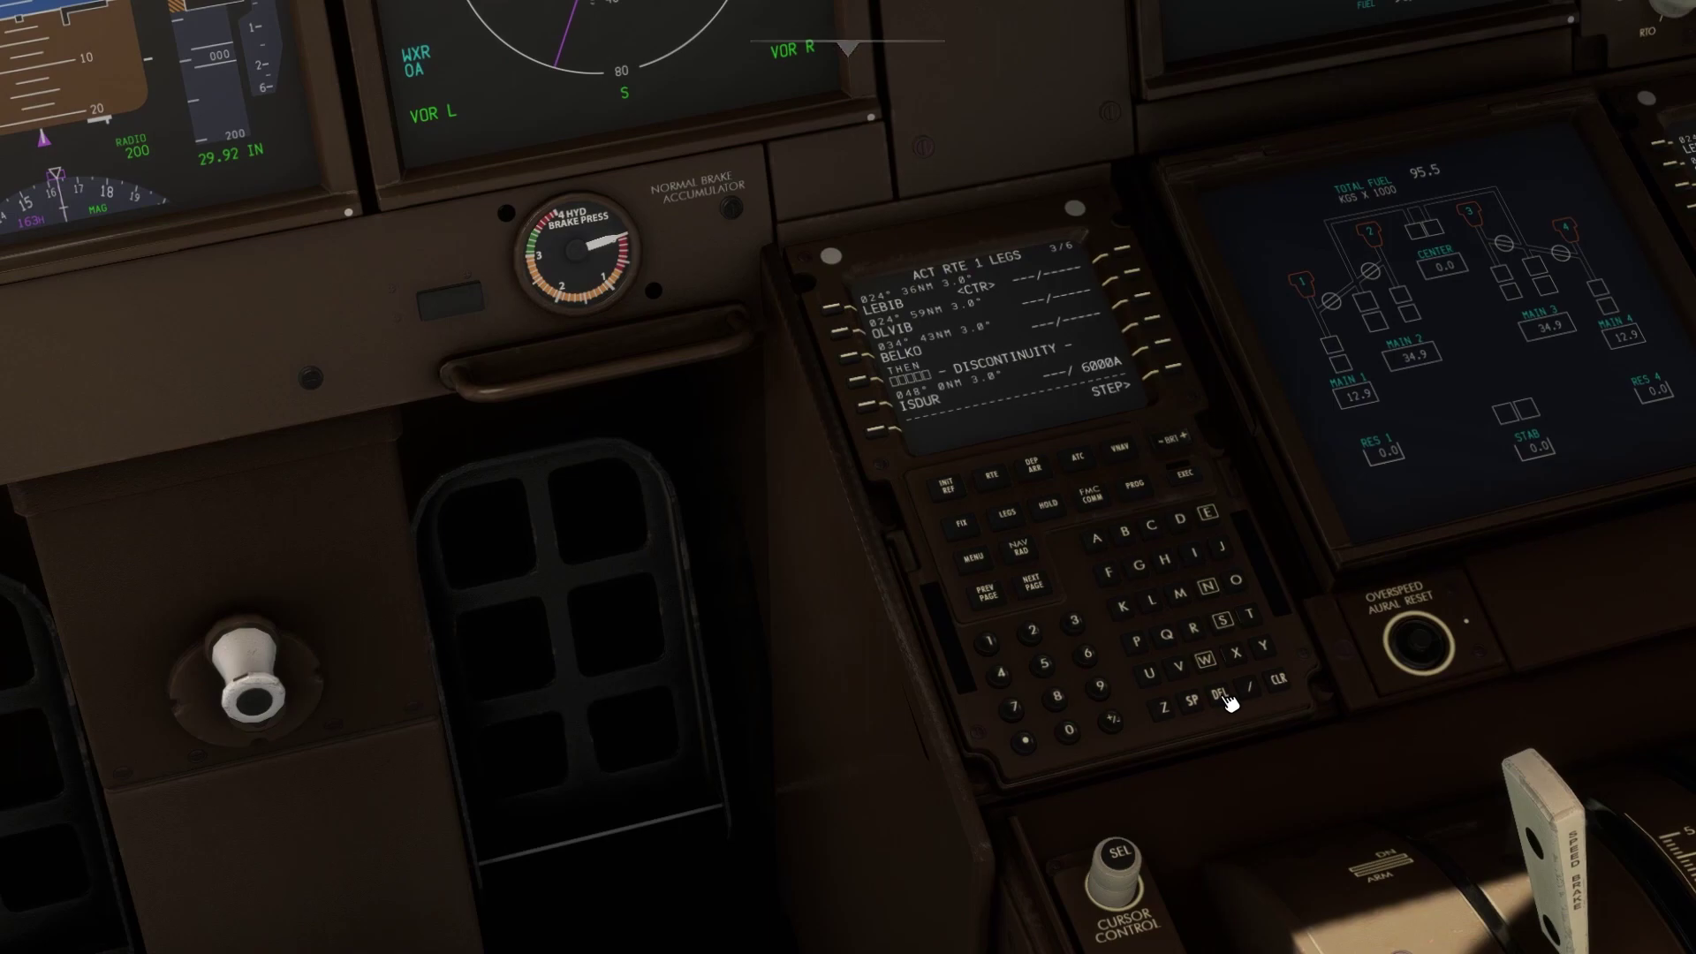
{"action": "left_click", "coordinate": [1225, 699]}
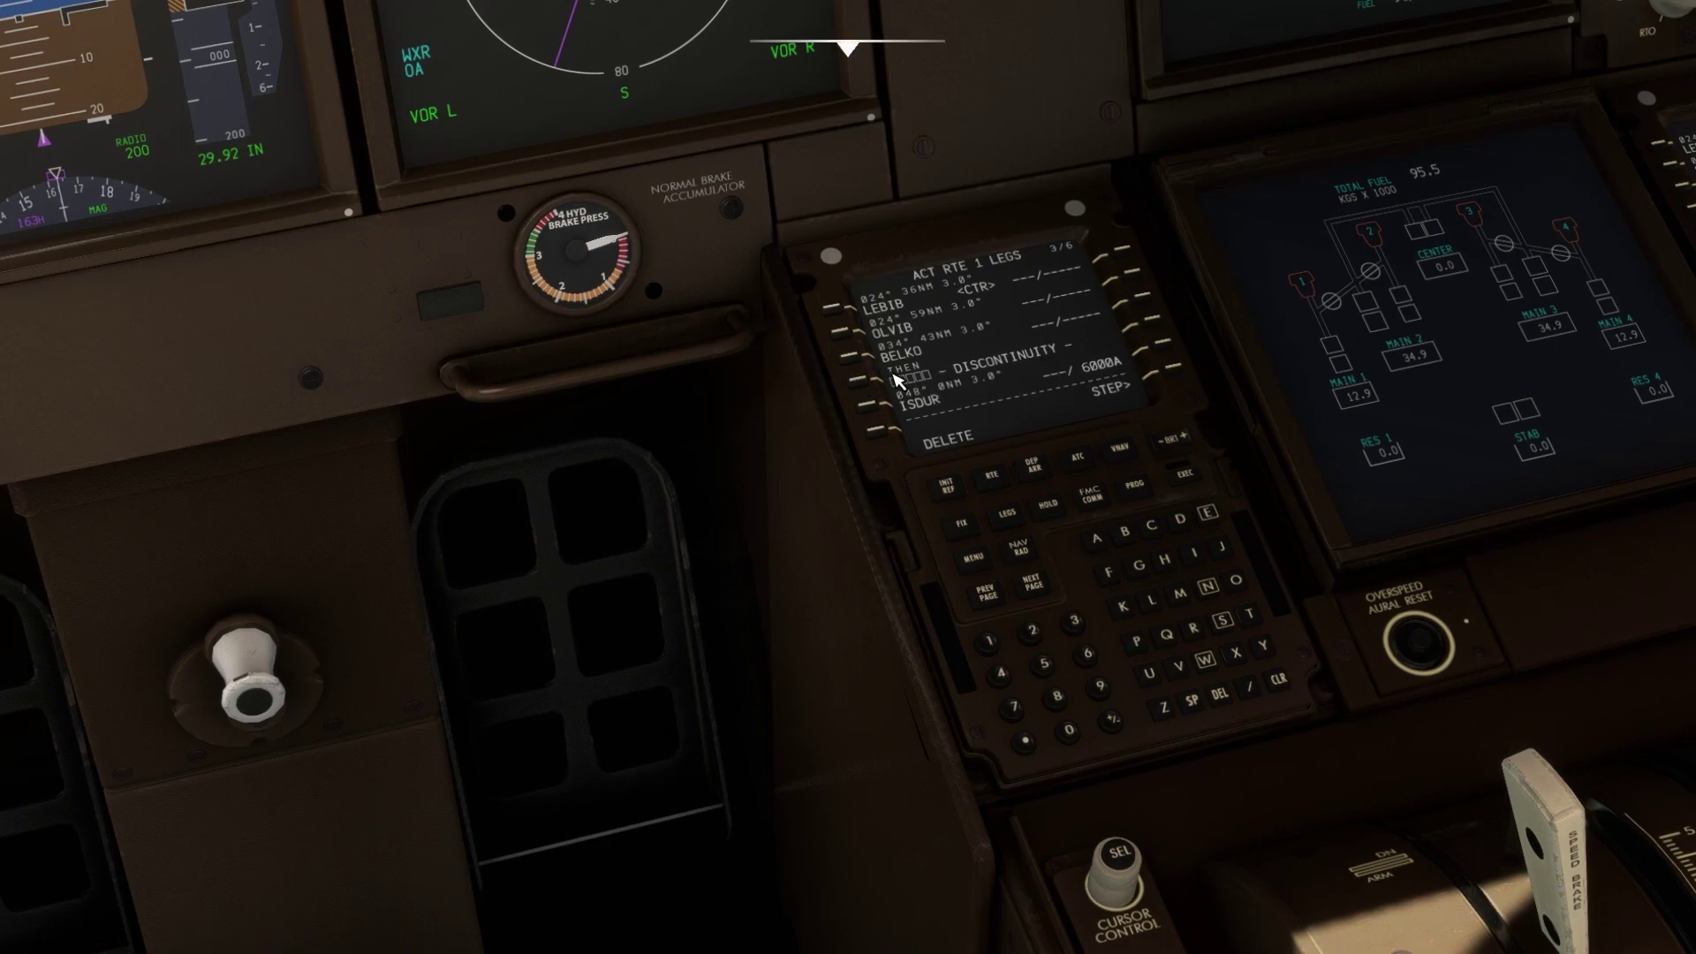
{"action": "left_click", "coordinate": [862, 386]}
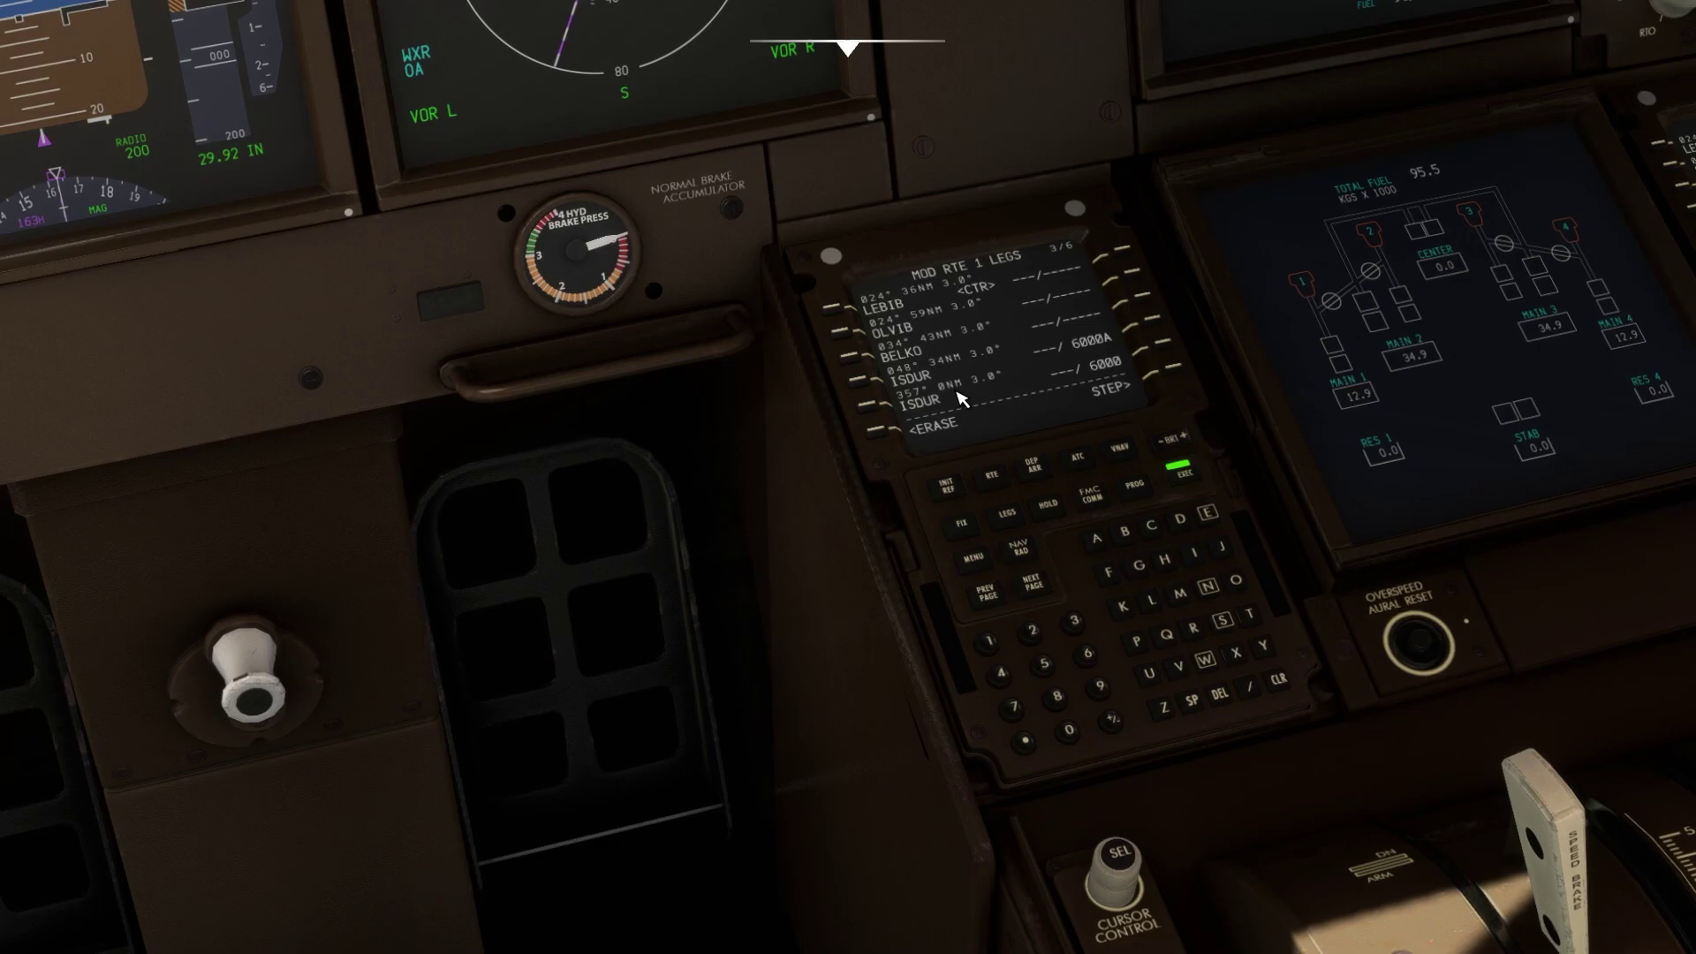
{"action": "left_click", "coordinate": [1183, 474]}
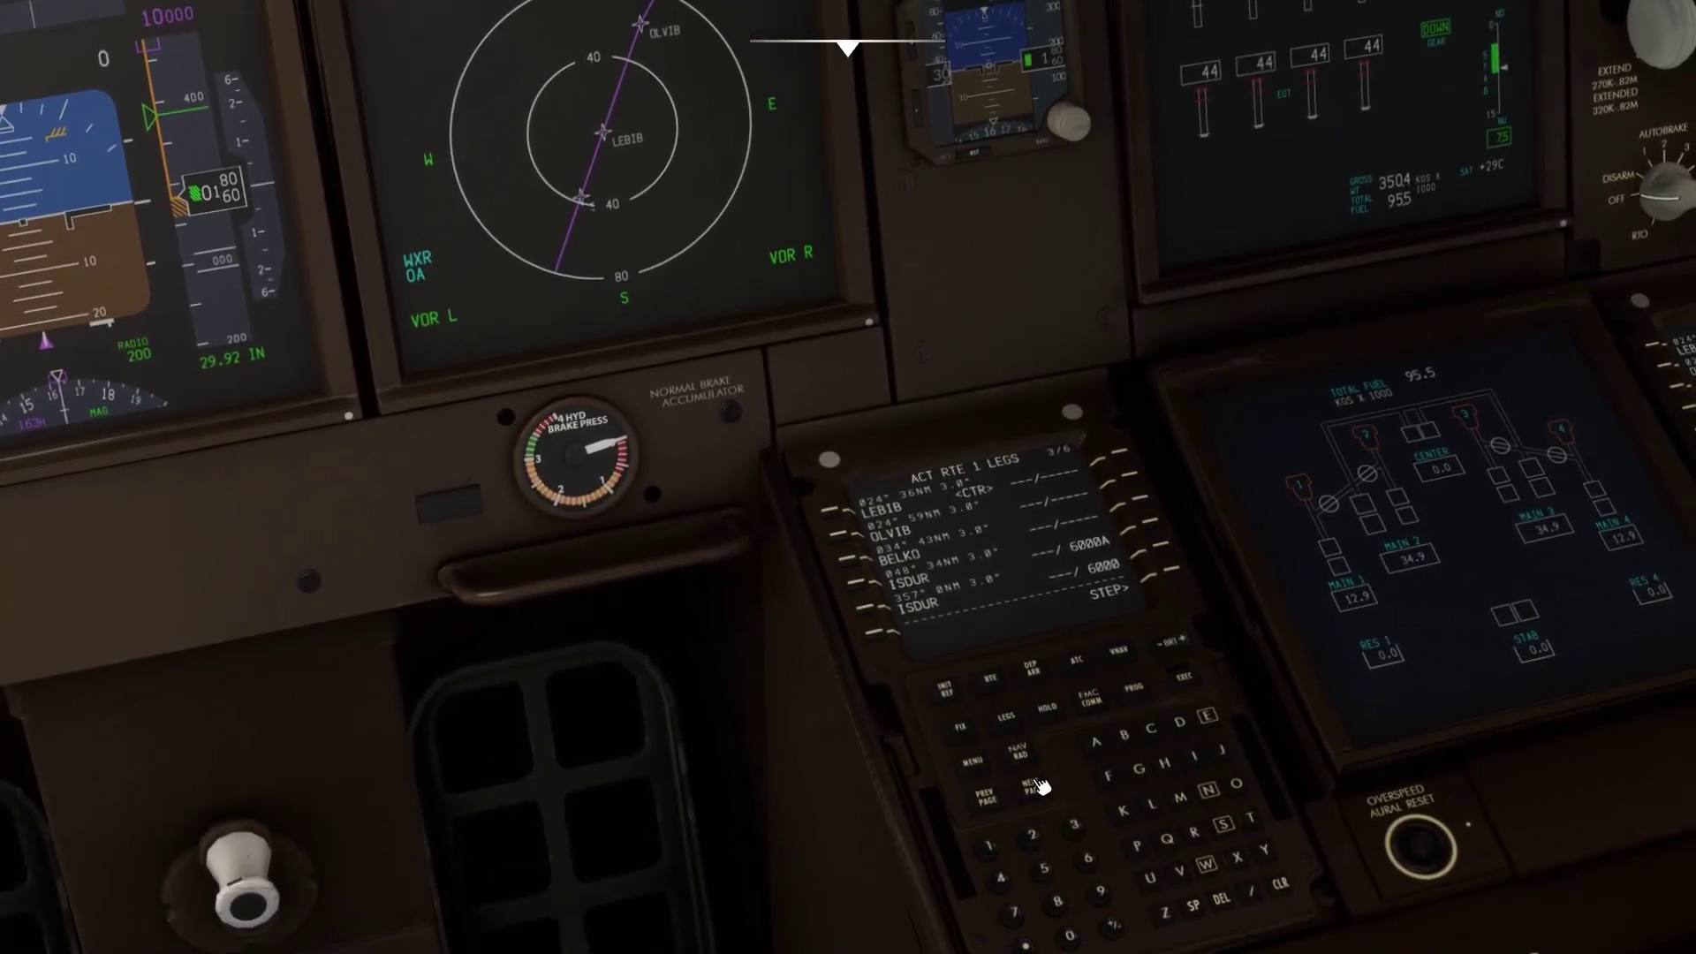
Advance to the next legs page and check the connection from BELKO into the arrival on the navigation display.
{"action": "left_click", "coordinate": [1032, 790]}
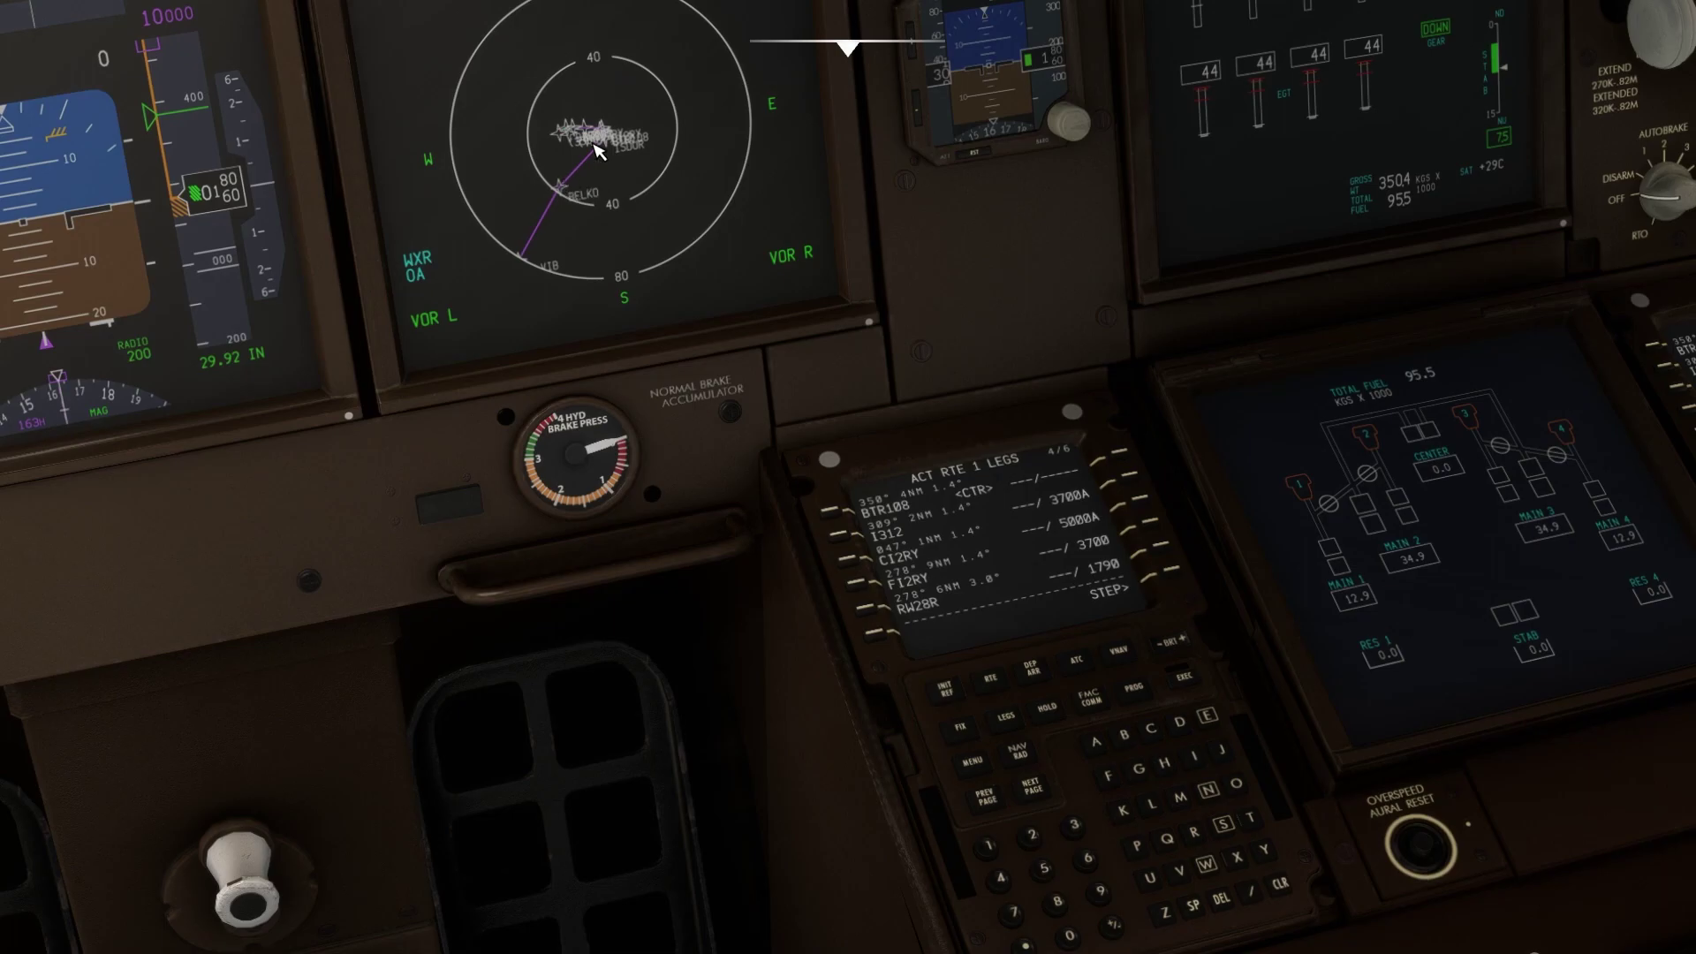
{"action": "key", "text": "KP_1"}
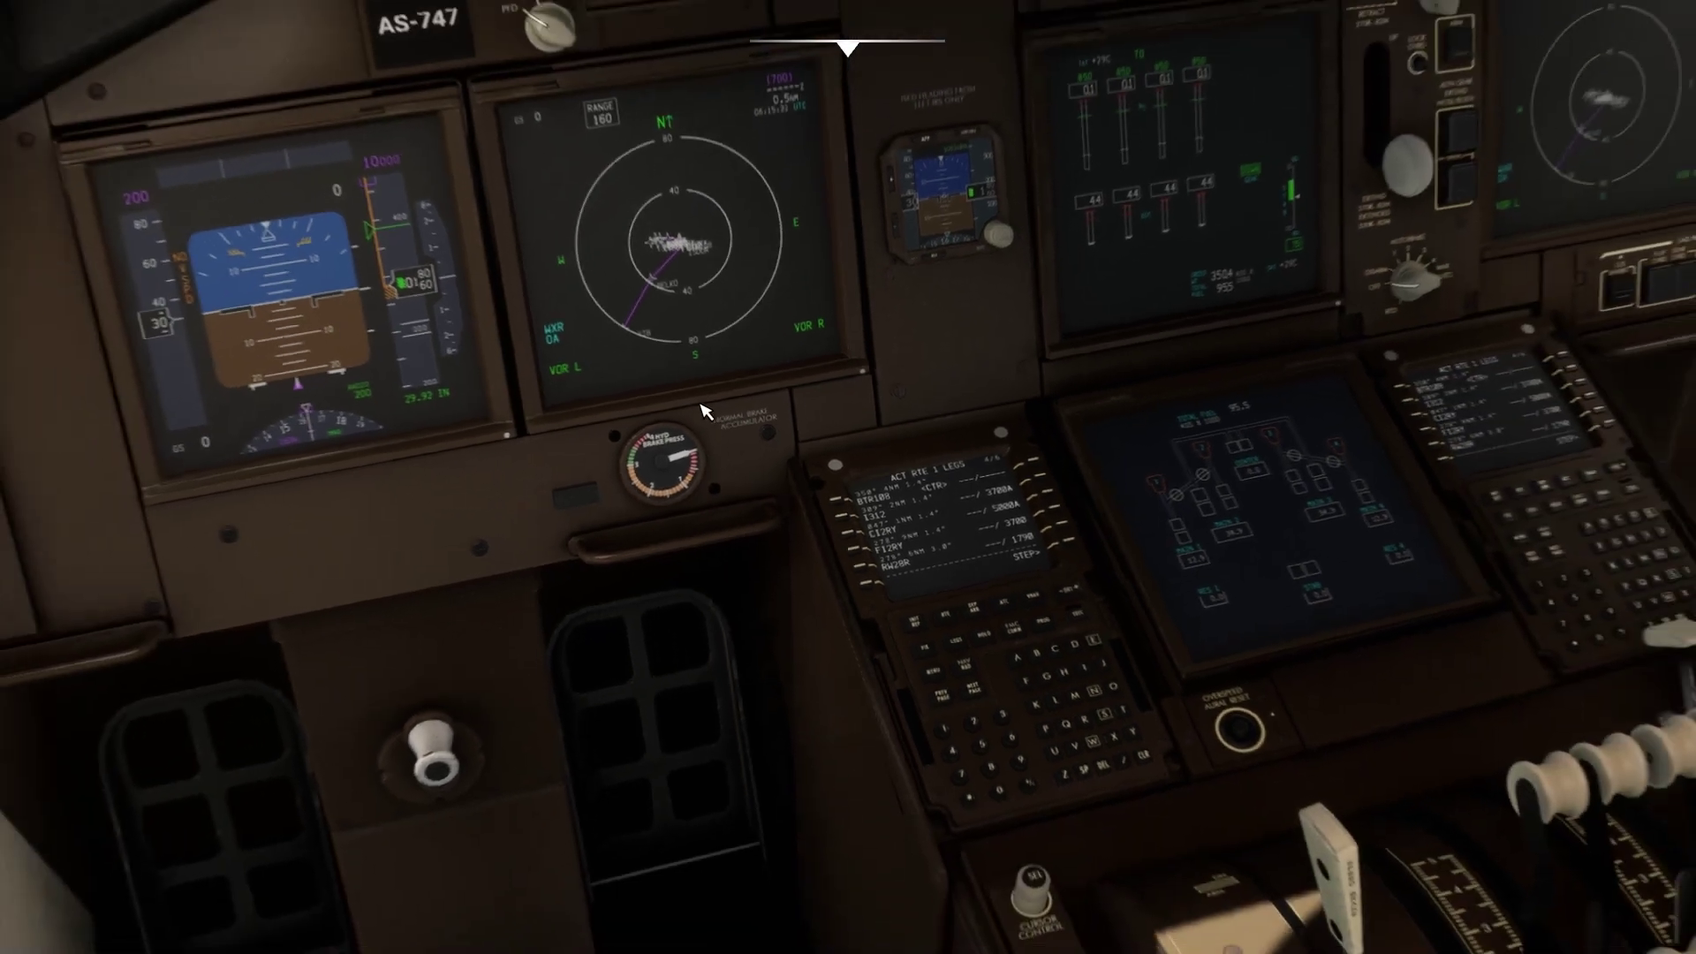
{"action": "key", "text": "KP_2"}
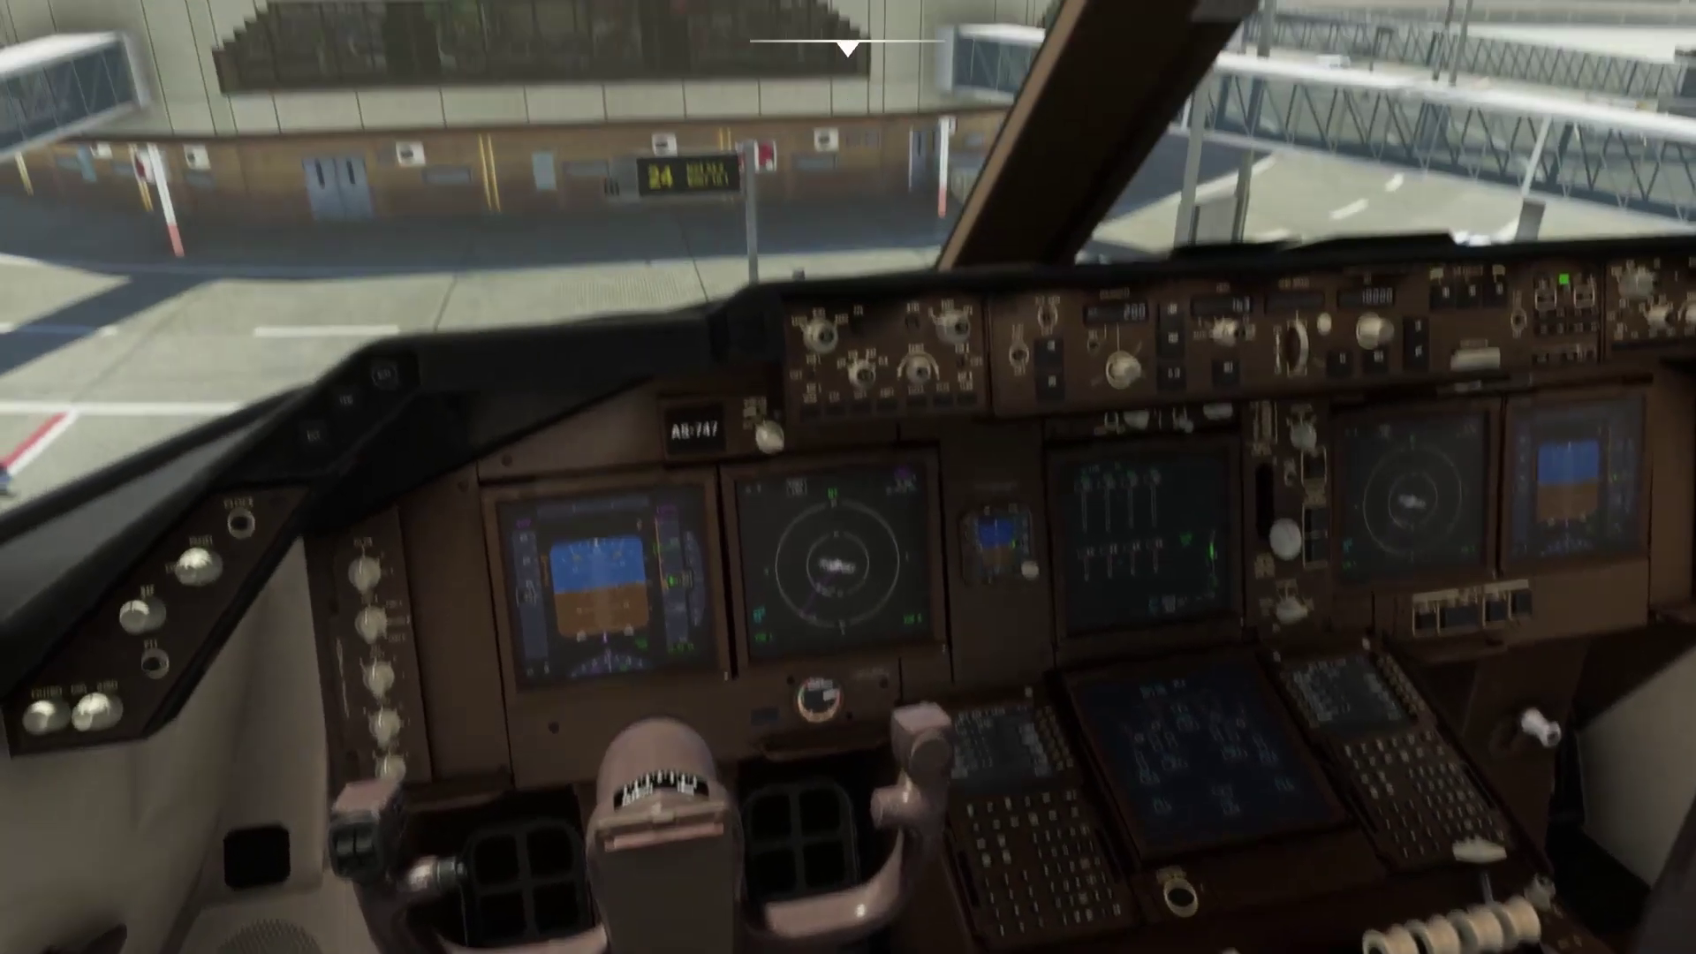